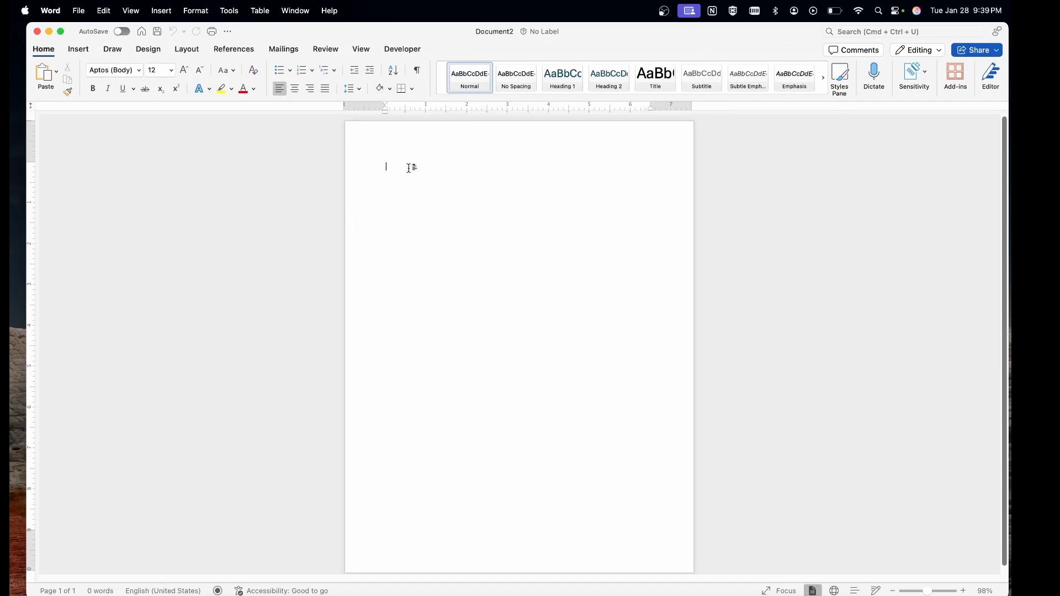
Enter 0 for the top, bottom, left and right margins in Custom Margins.
click(186, 49)
click(45, 77)
click(83, 143)
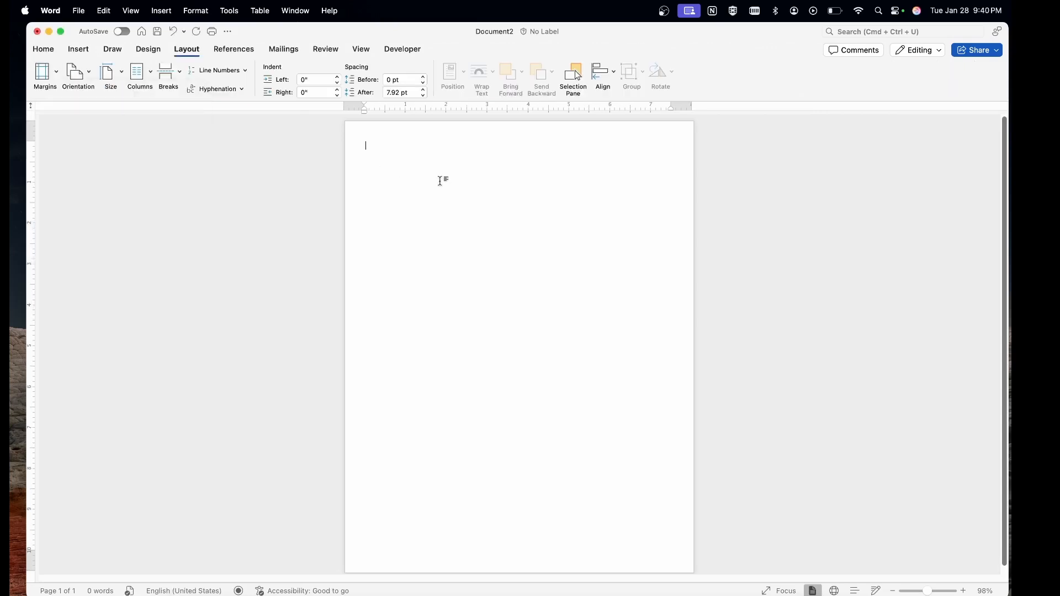
click(187, 49)
click(187, 49)
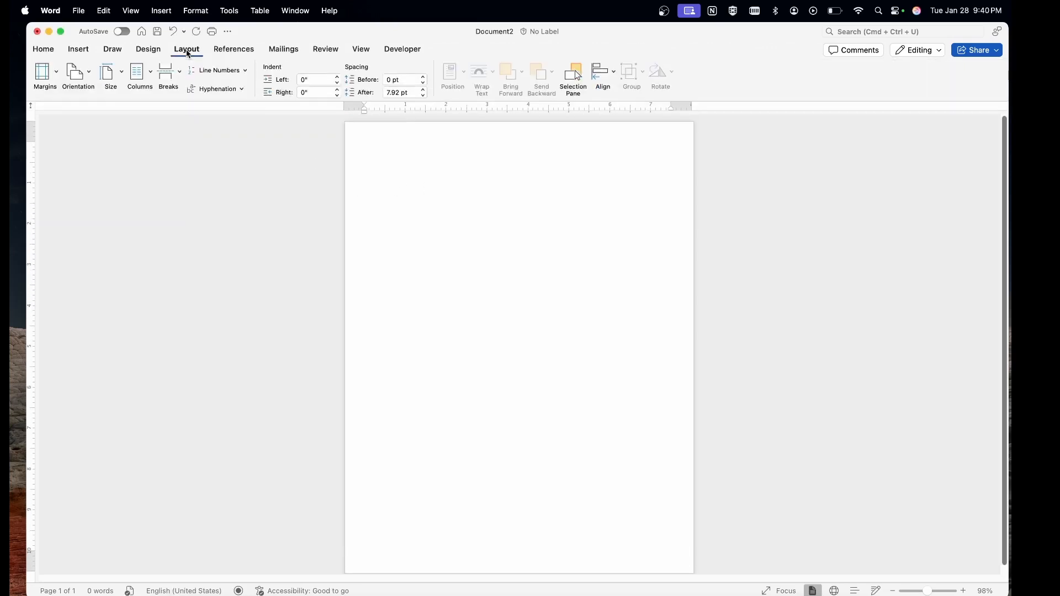
click(45, 78)
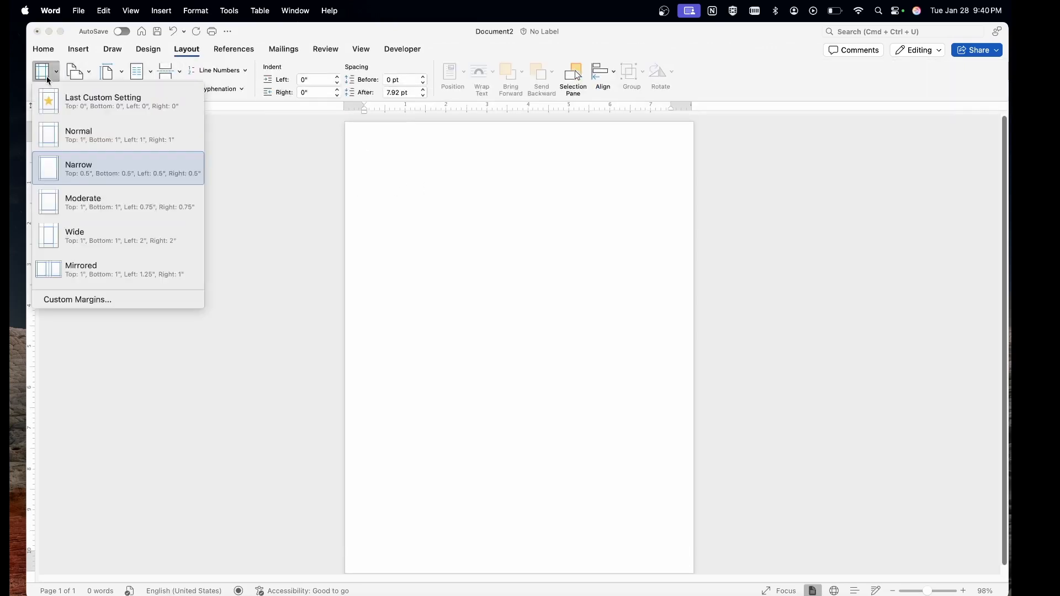
click(75, 301)
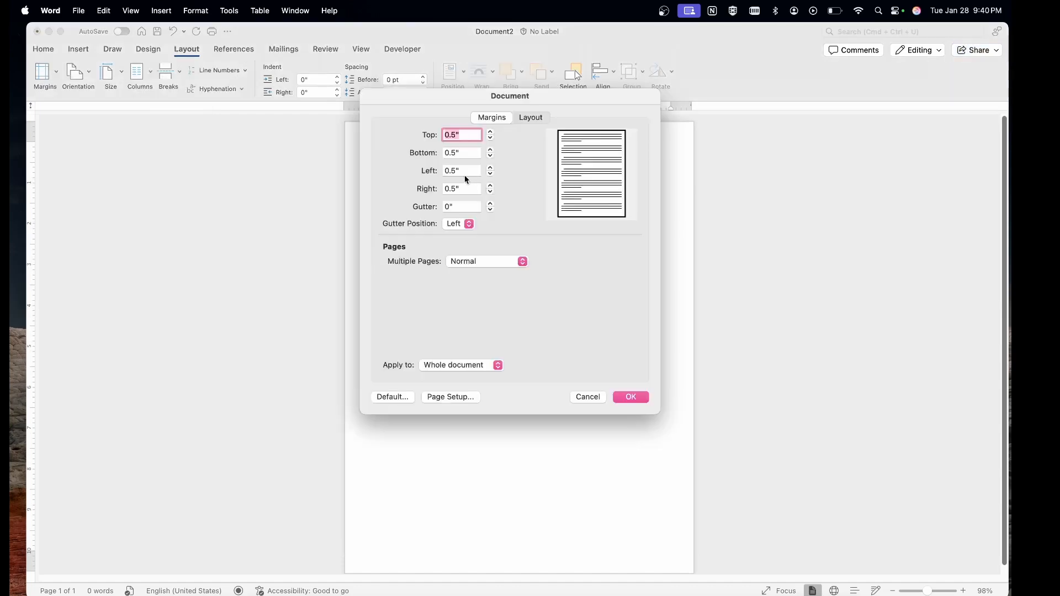
key(BackSpace)
key(BackSpace)
key(BackSpace)
key(BackSpace)
text(0)
key(Tab)
key(BackSpace)
text(0)
key(Tab)
key(BackSpace)
text(0)
click(461, 188)
key(BackSpace)
Apply the zero margins, keeping them despite the printable-area warning.
click(634, 401)
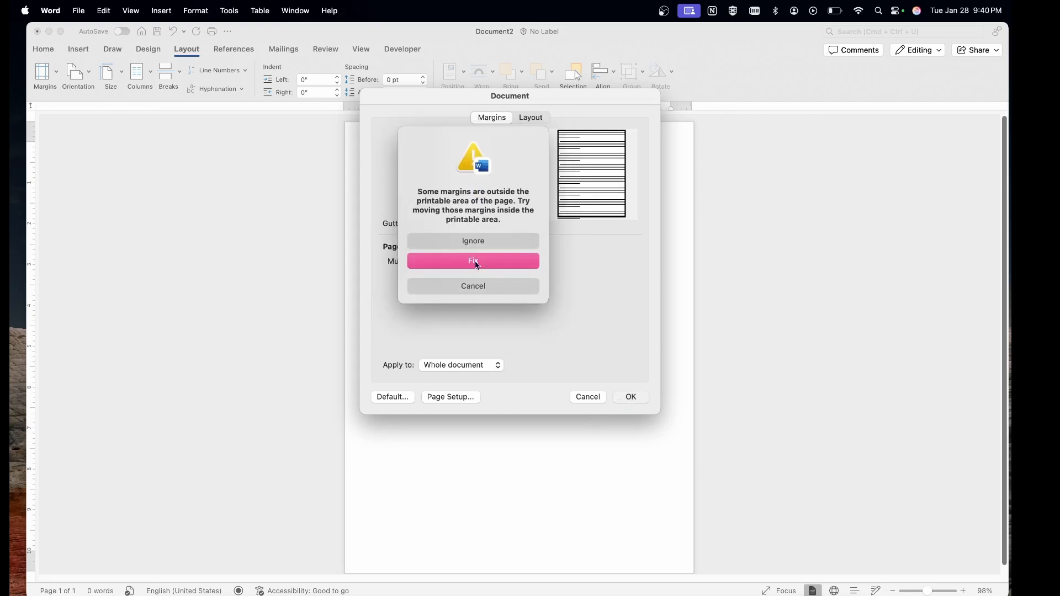
click(473, 285)
click(632, 398)
click(473, 241)
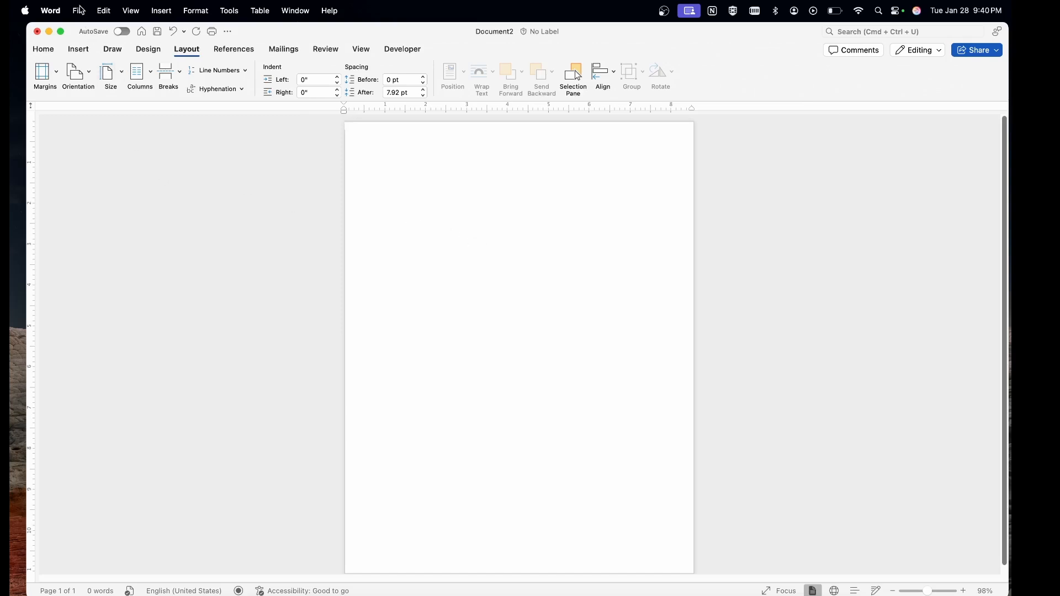
Create and apply a custom paper size 89 mm wide by 51 mm high in Page Setup.
click(79, 10)
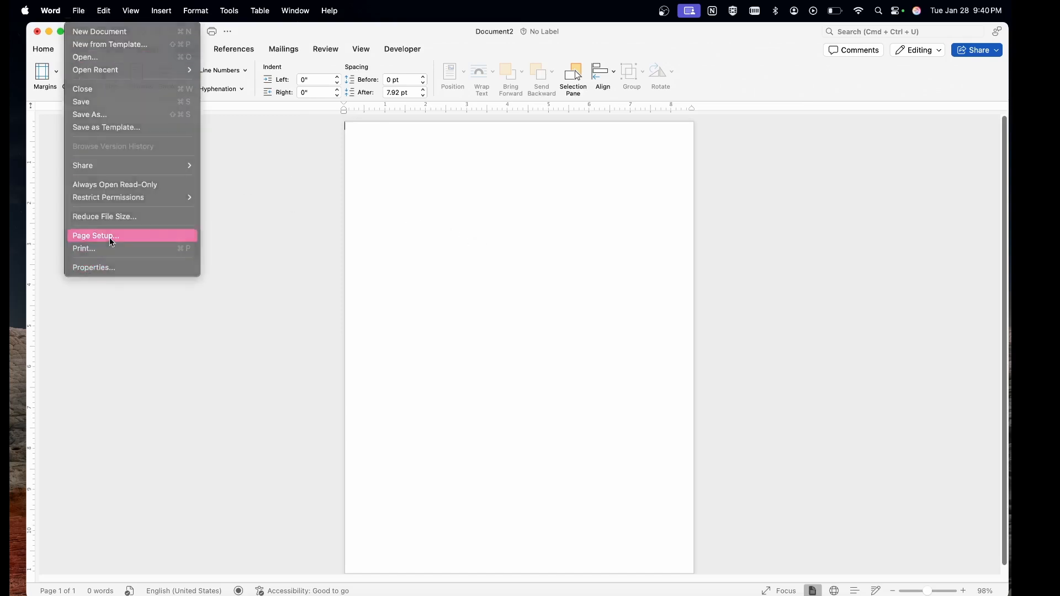
click(88, 236)
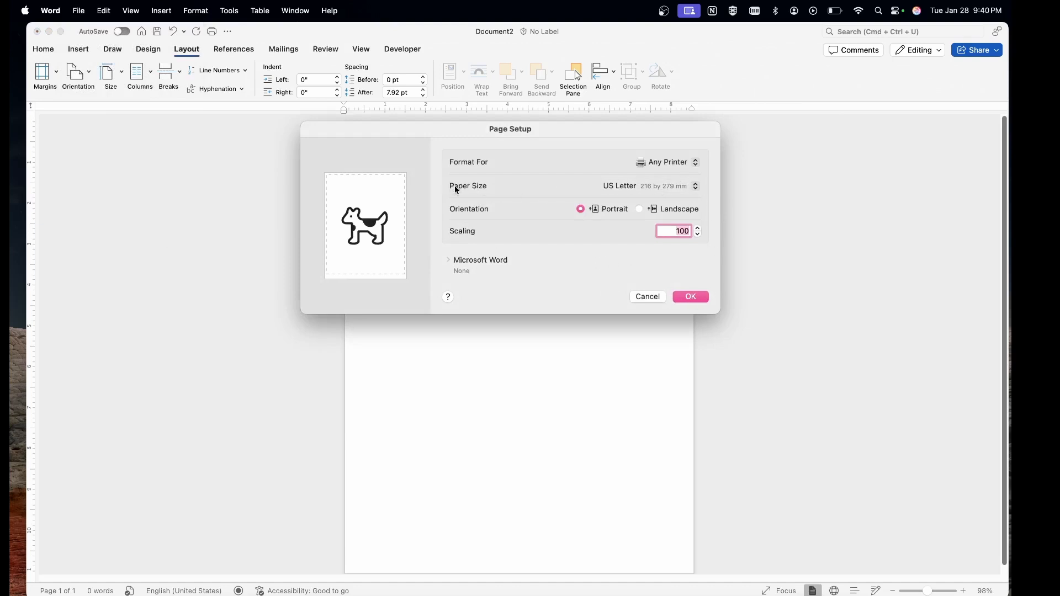
click(660, 187)
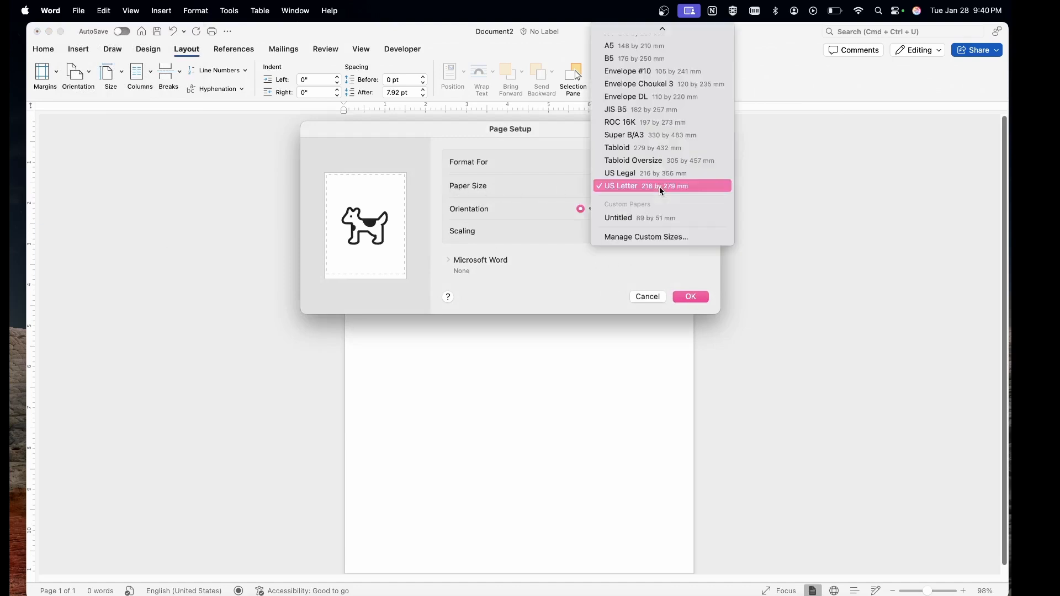
click(650, 237)
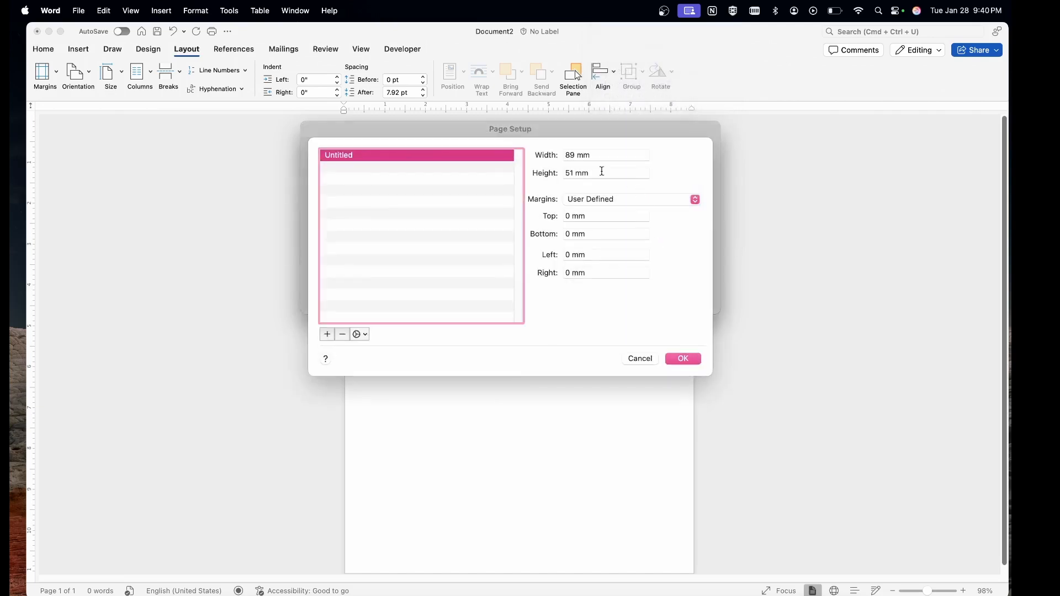
click(589, 155)
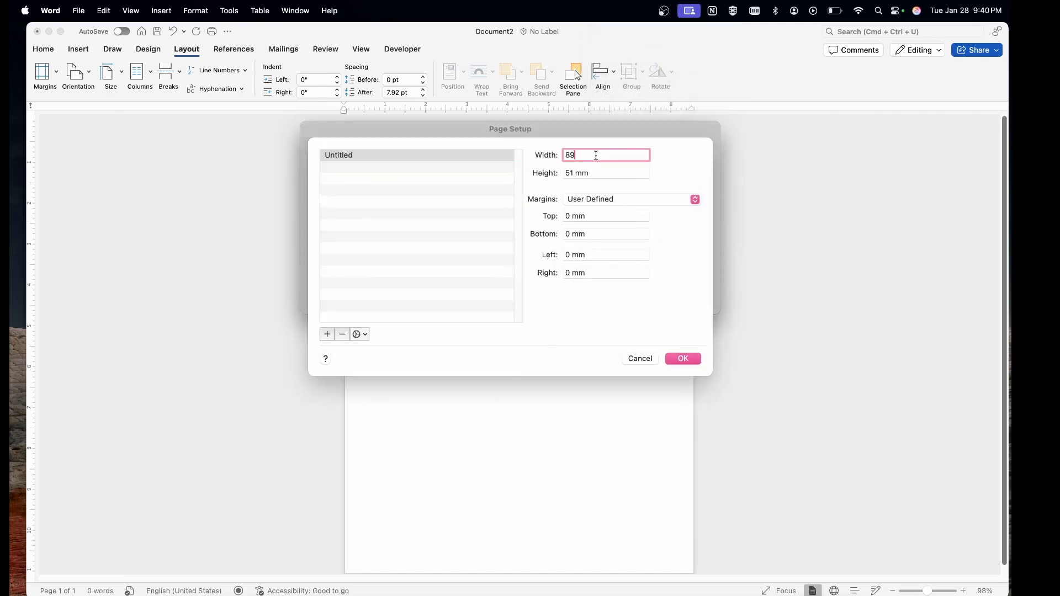
key(BackSpace)
key(BackSpace)
text(89)
click(579, 173)
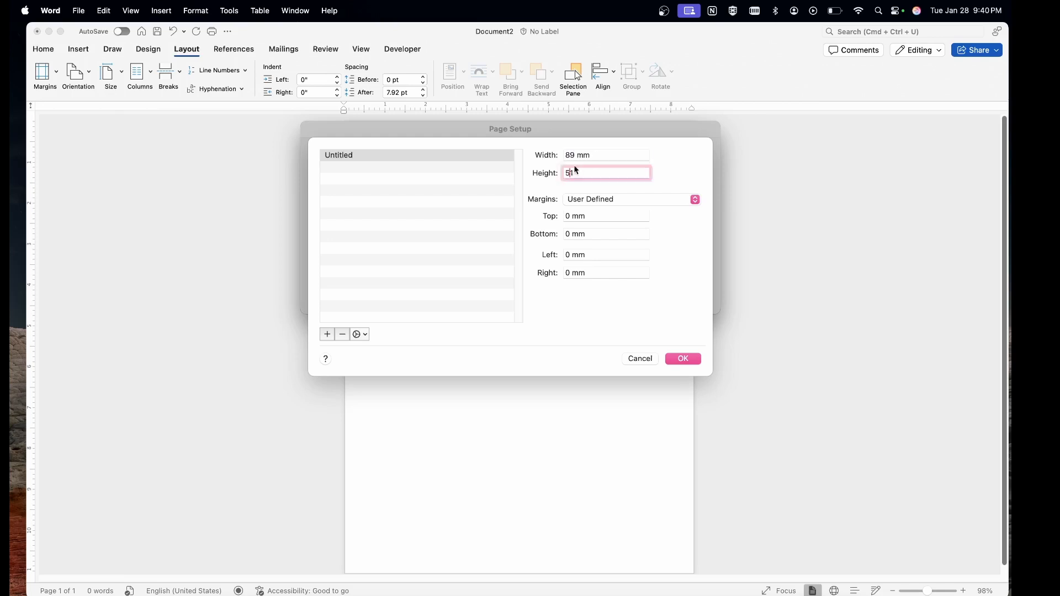
key(BackSpace)
key(BackSpace)
text(51)
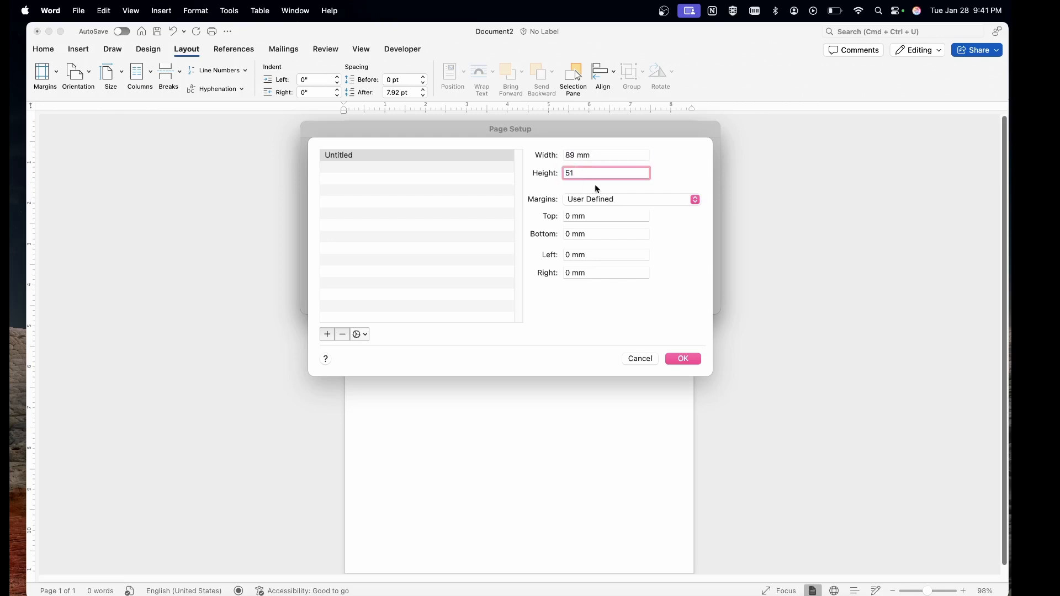
click(683, 359)
click(685, 300)
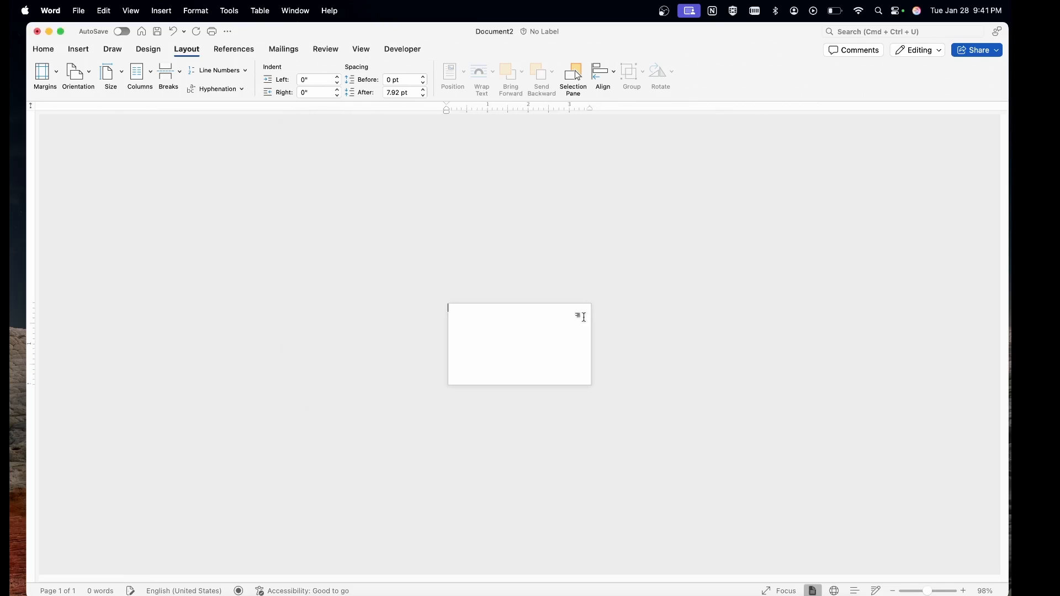
Remove the stray blue rounded shape from the first page.
scroll(525, 315, up, 10)
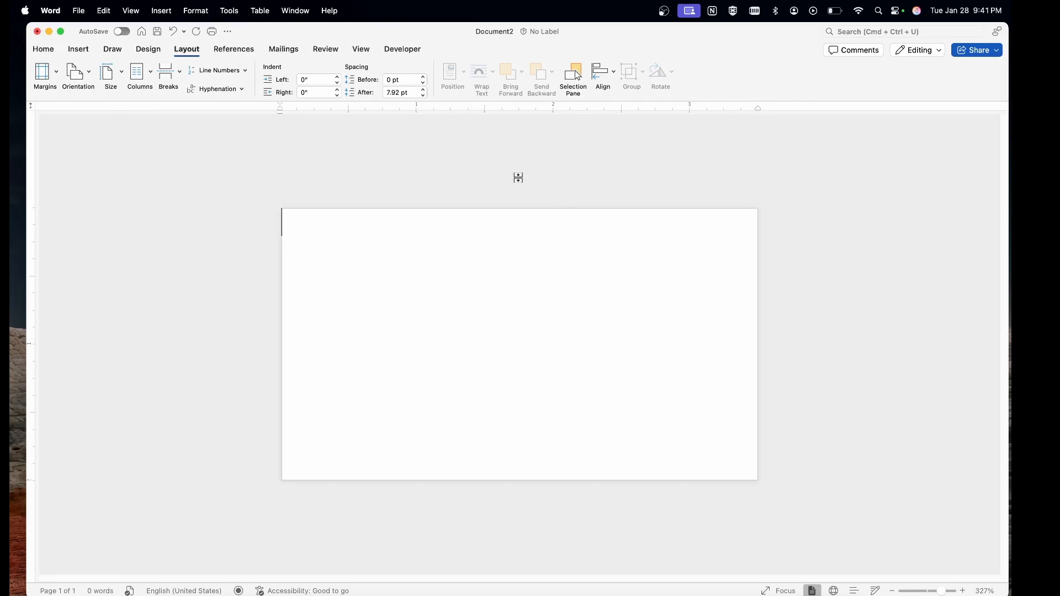
key(super+v)
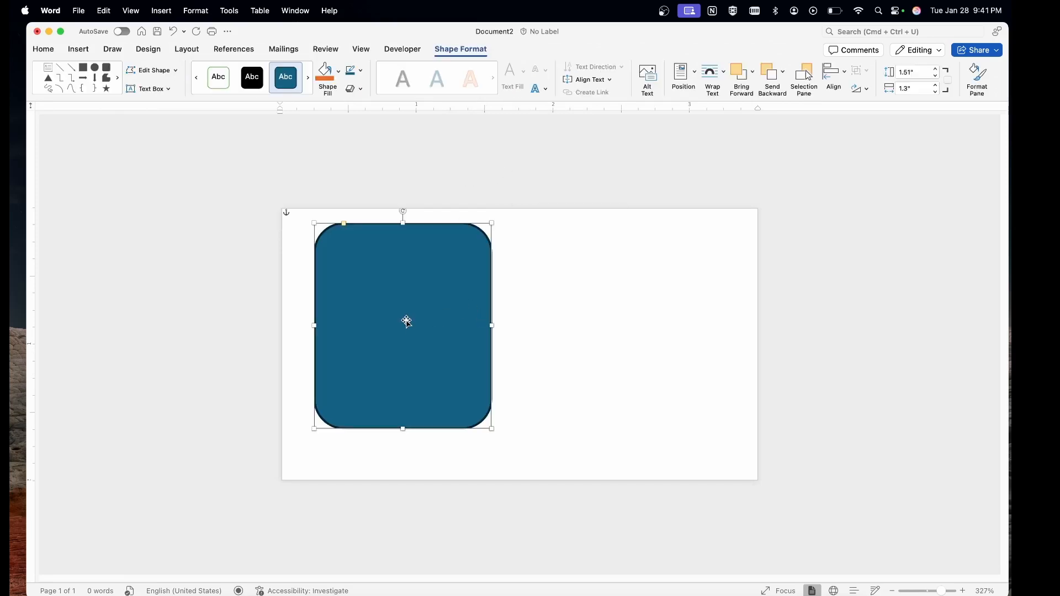
key(BackSpace)
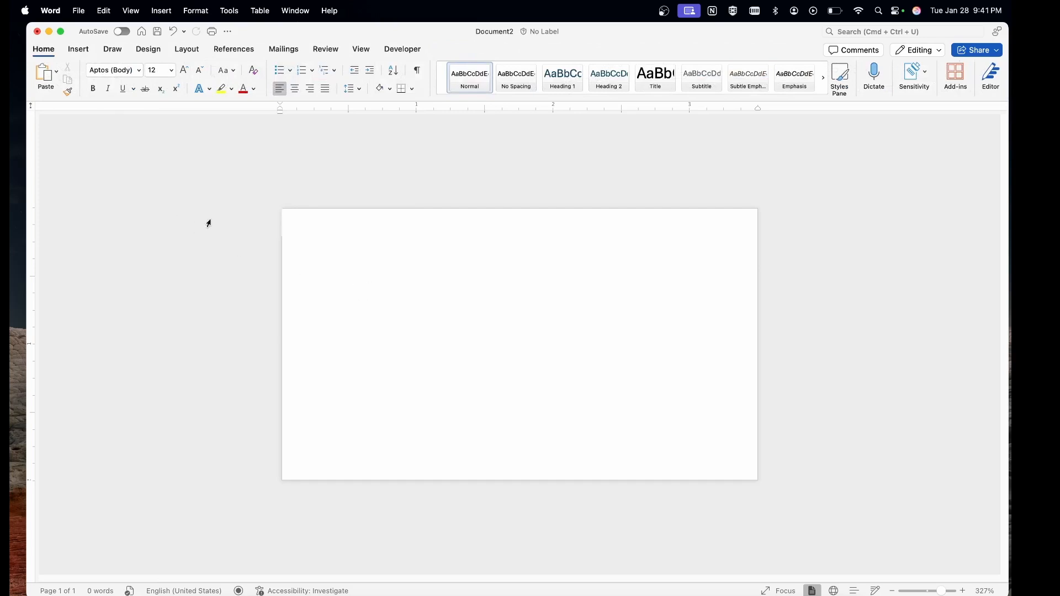
right_click(358, 250)
click(113, 126)
Insert a blank second page, then return to the first page.
click(79, 49)
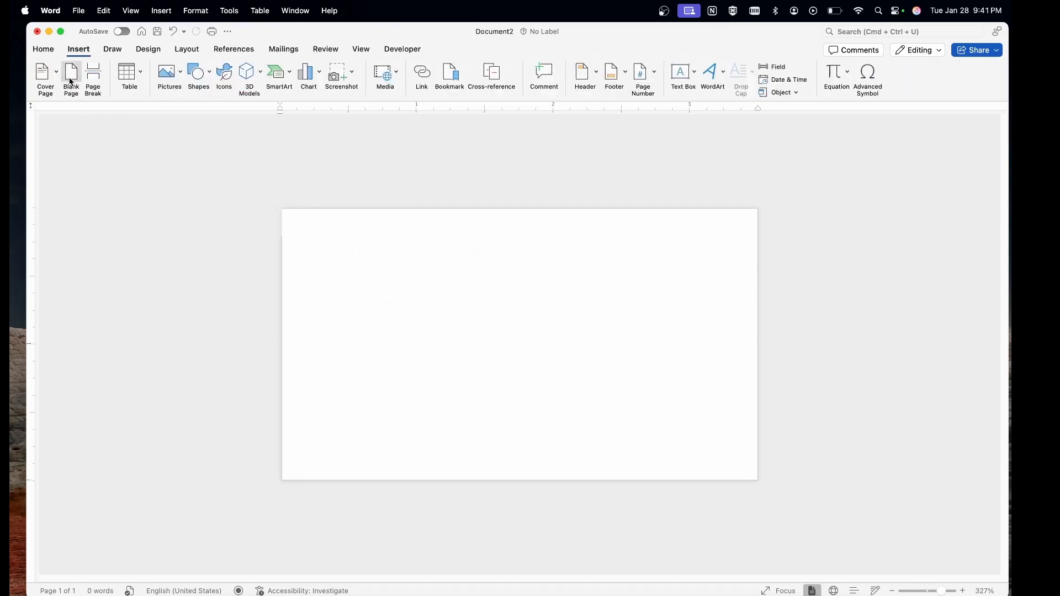
click(70, 83)
click(445, 196)
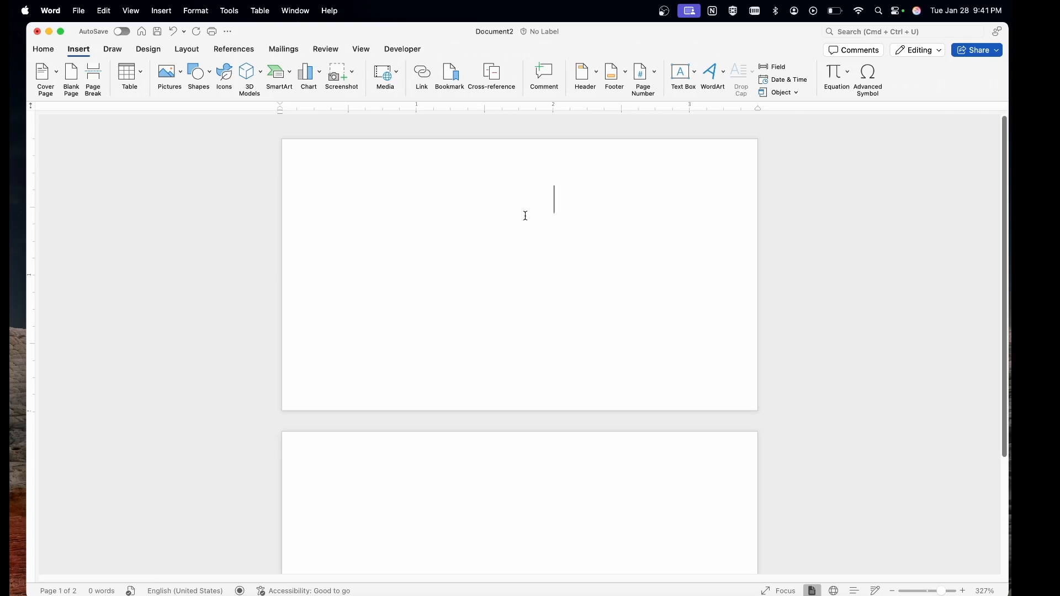
Draw a rounded rectangle on page 1, size it 1.88" by 1.15", and move it up-right.
click(186, 49)
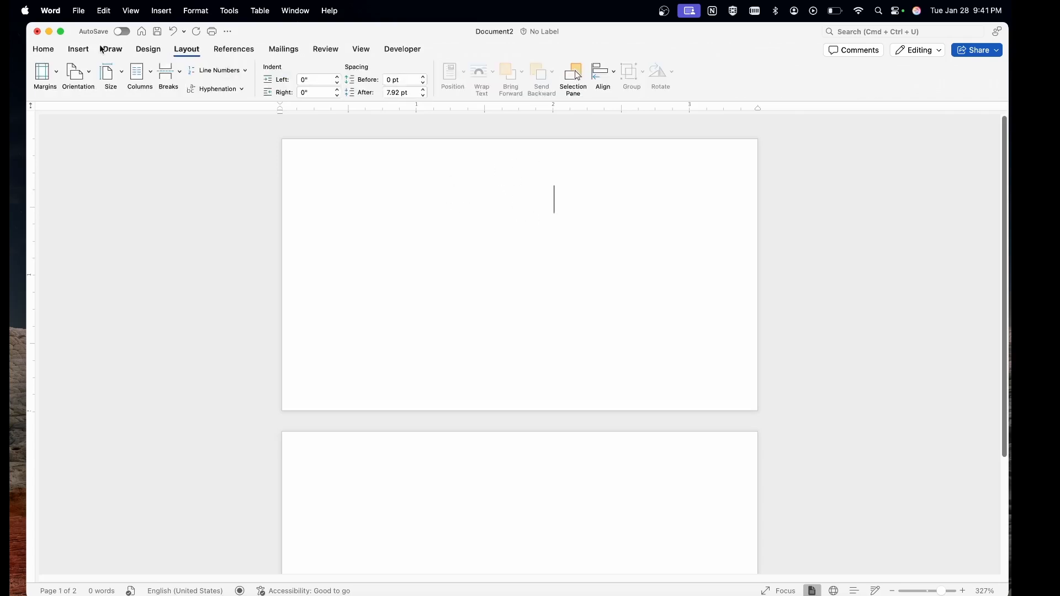
click(83, 50)
click(197, 74)
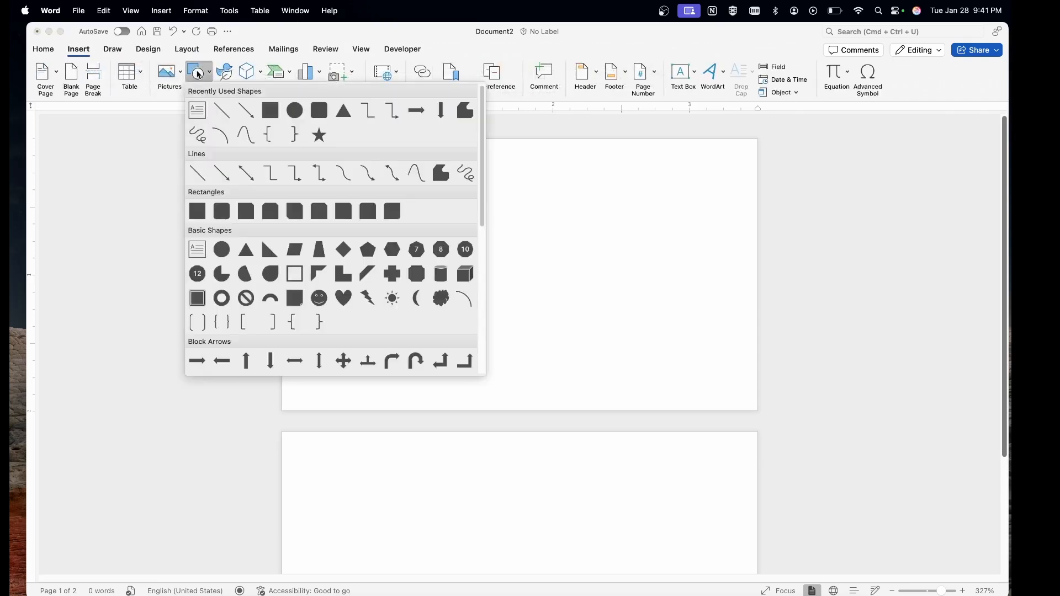
click(319, 110)
drag(332, 170, 512, 381)
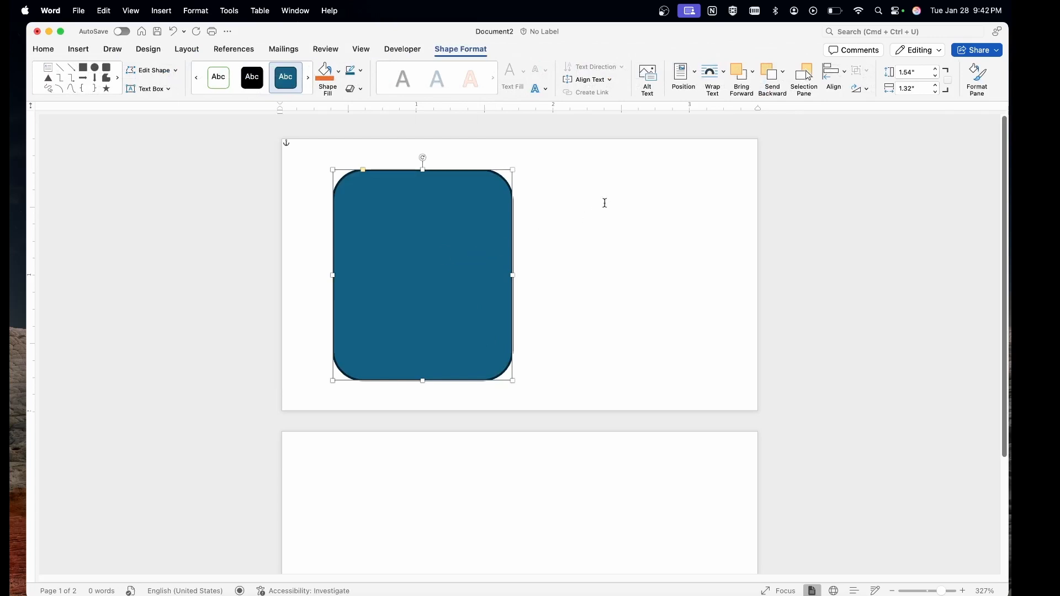
click(919, 72)
click(921, 89)
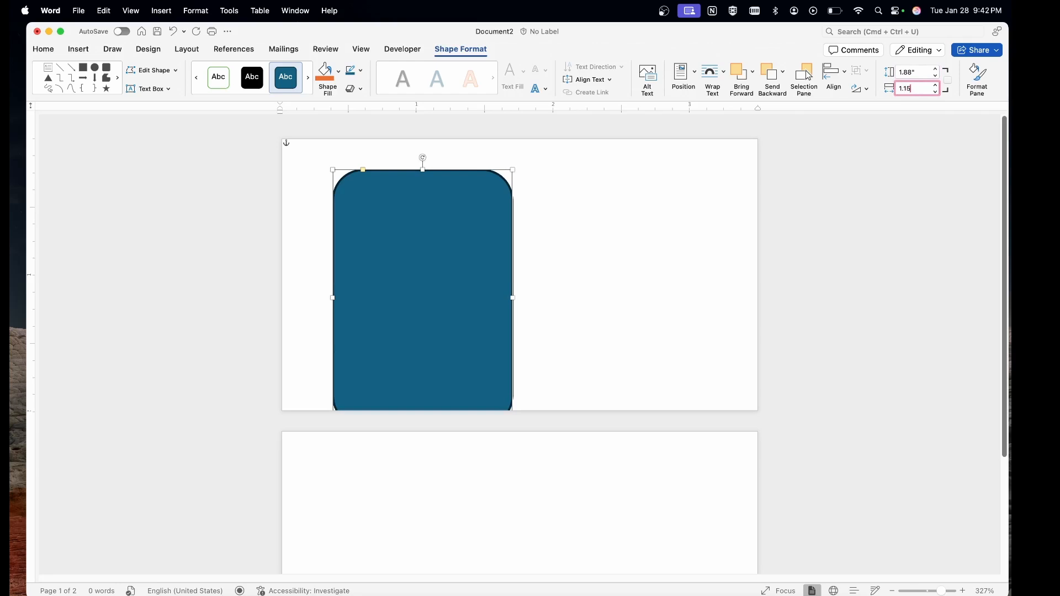
key(Return)
drag(445, 282, 489, 270)
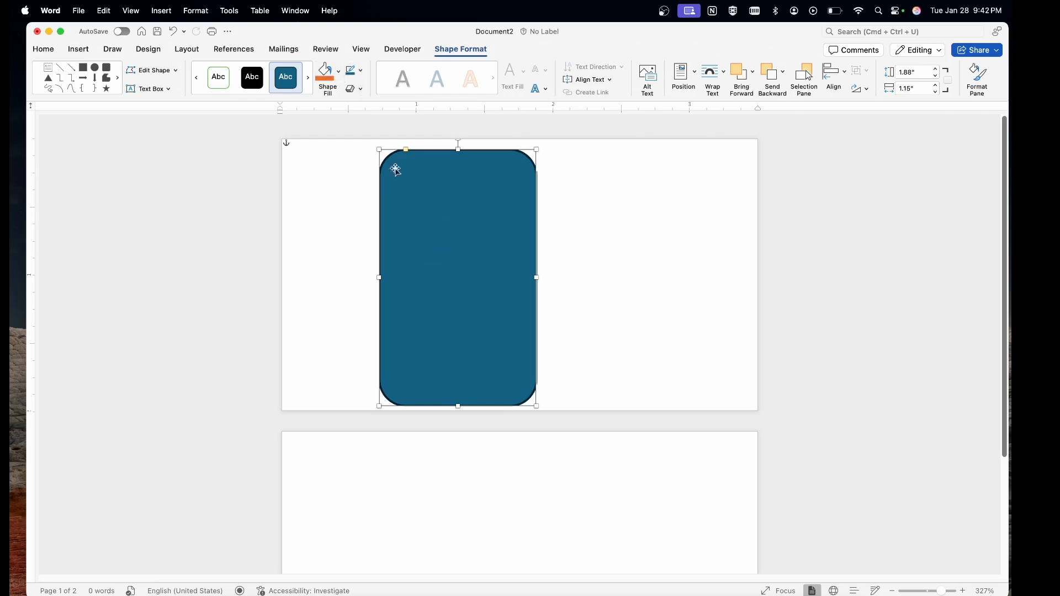
Fill the rounded rectangle gold and remove its black outline.
click(338, 71)
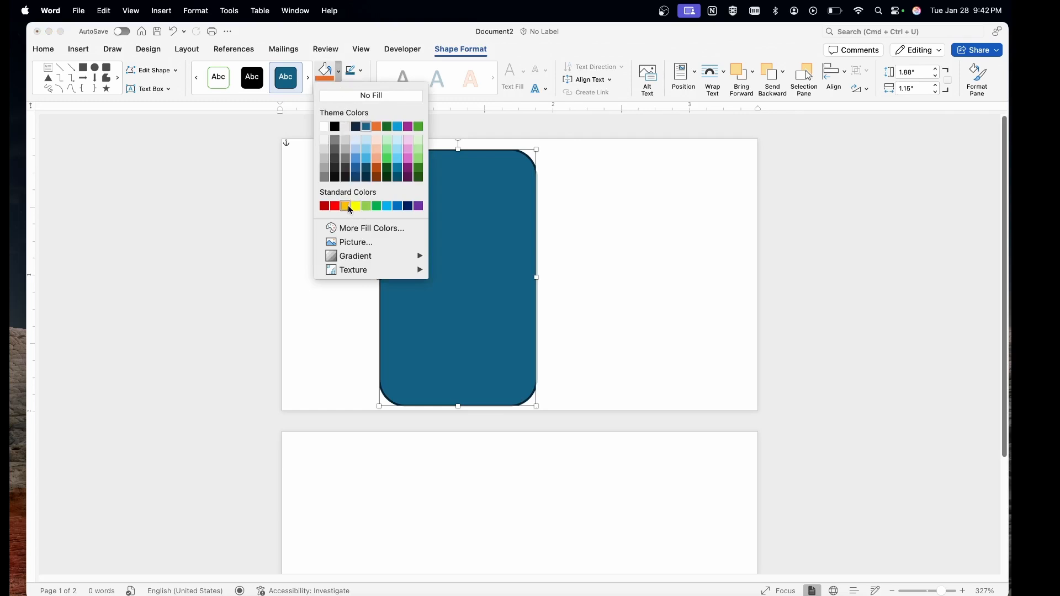
click(346, 206)
click(360, 70)
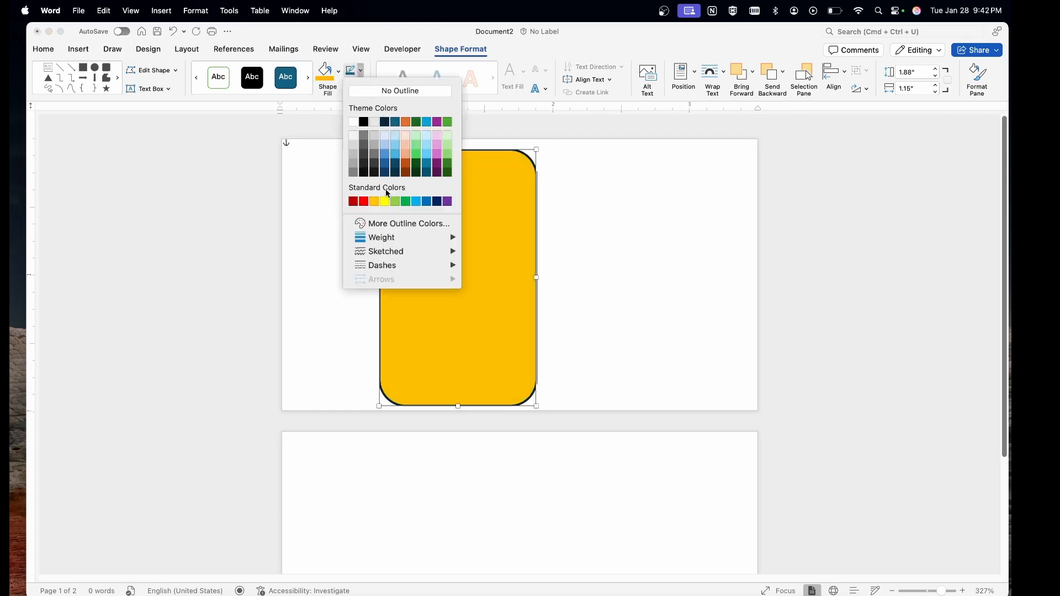
click(401, 91)
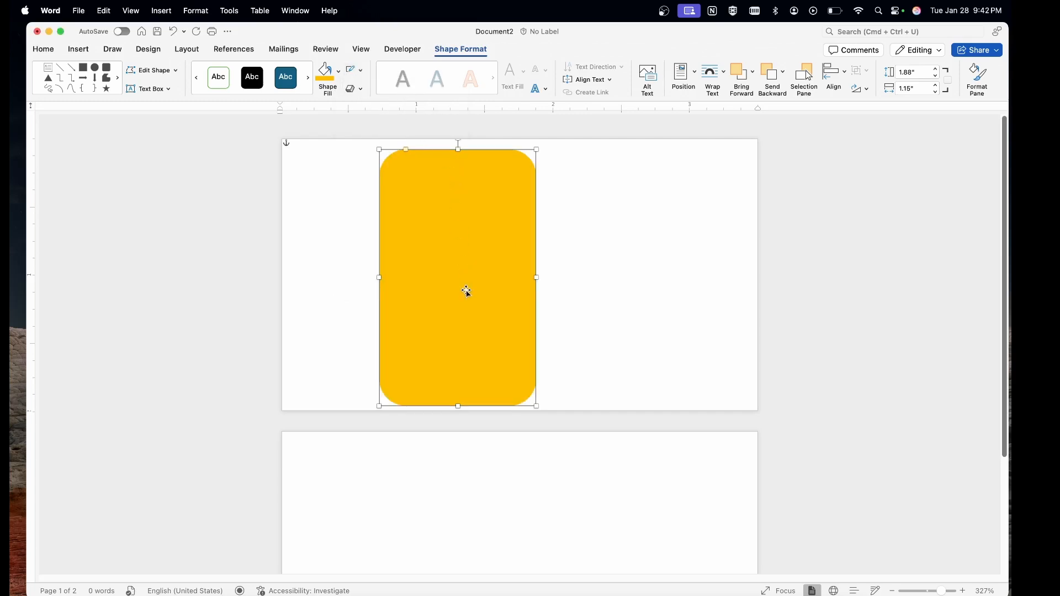
Rotate the yellow shape at an angle and move it into the card's top-right corner.
click(603, 284)
click(490, 260)
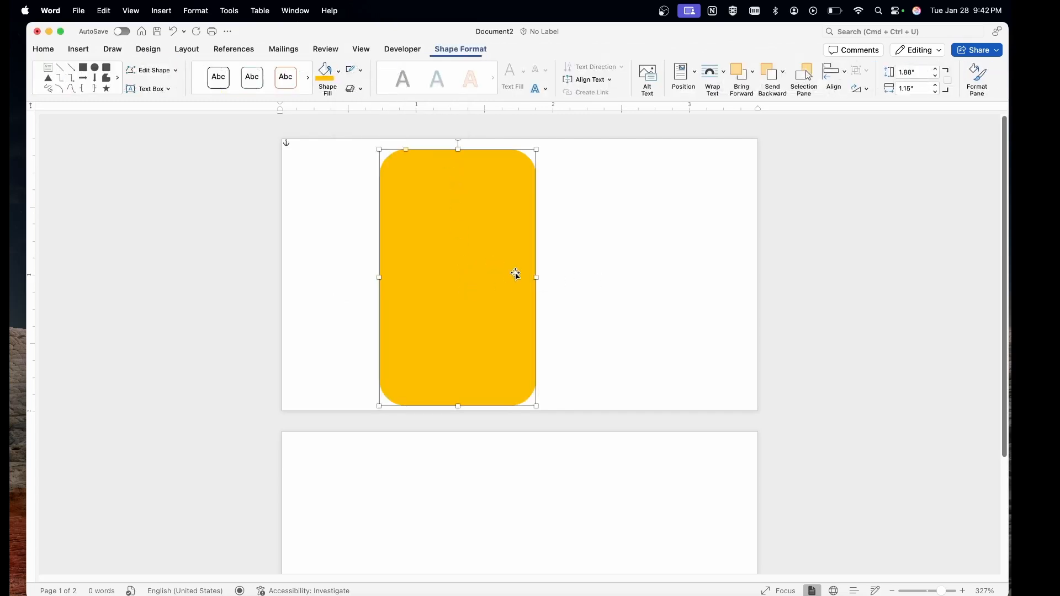
drag(484, 201, 490, 222)
drag(461, 159, 383, 158)
drag(472, 249, 733, 201)
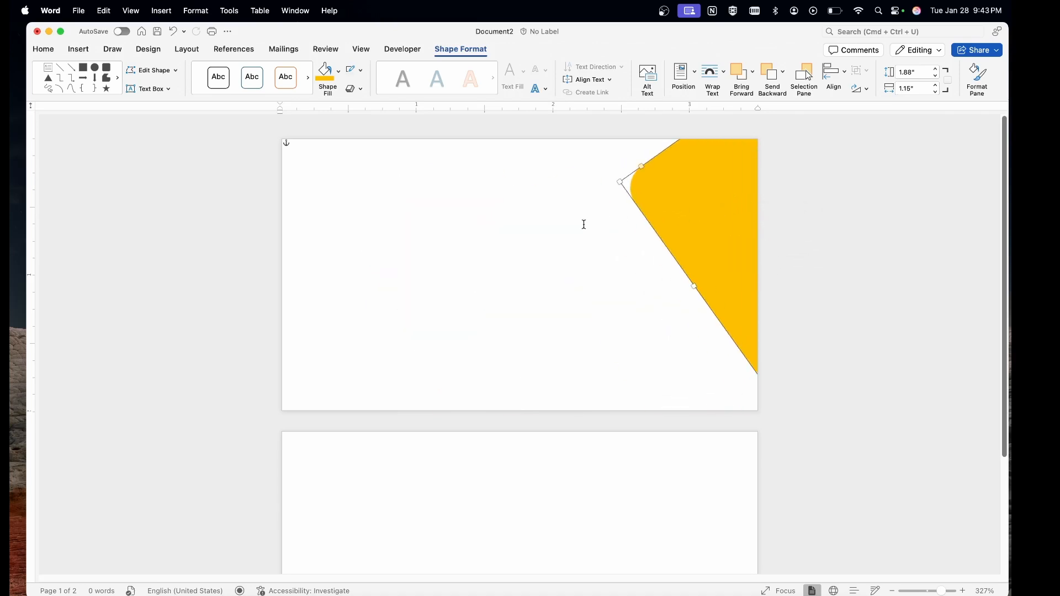
Duplicate the yellow shape and fill the copy black.
click(573, 241)
click(686, 206)
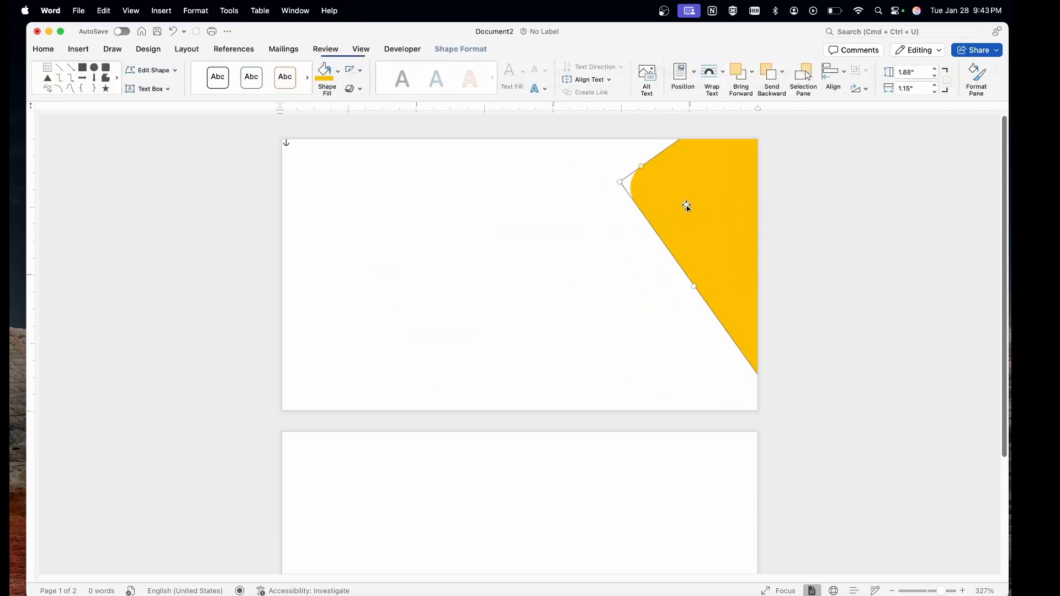
drag(693, 211, 604, 252)
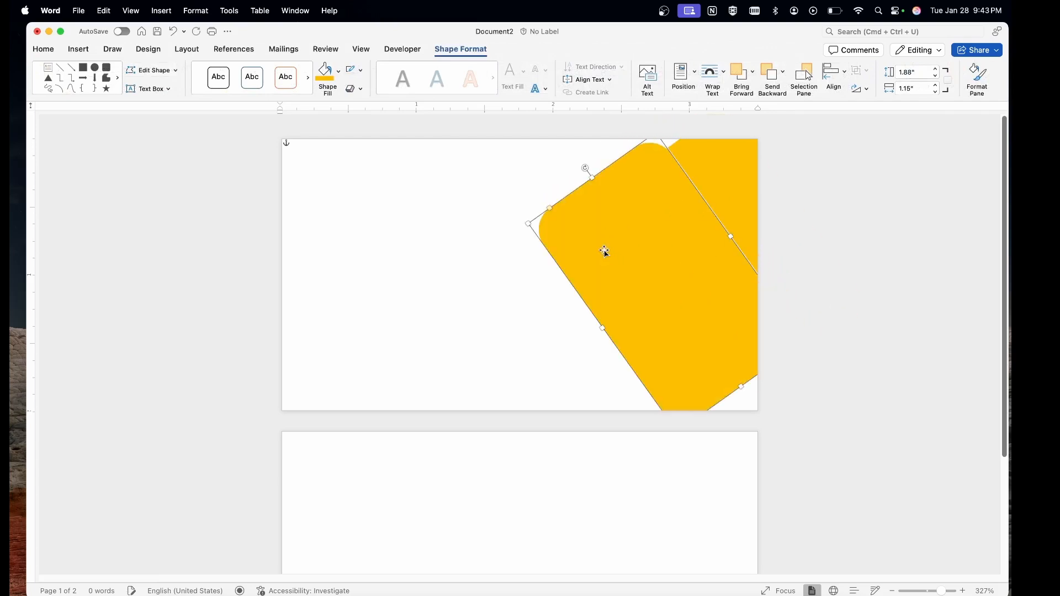
click(339, 75)
click(335, 127)
drag(624, 246, 575, 251)
Send the black shape behind the yellow one and move it toward the bottom-right corner.
right_click(575, 251)
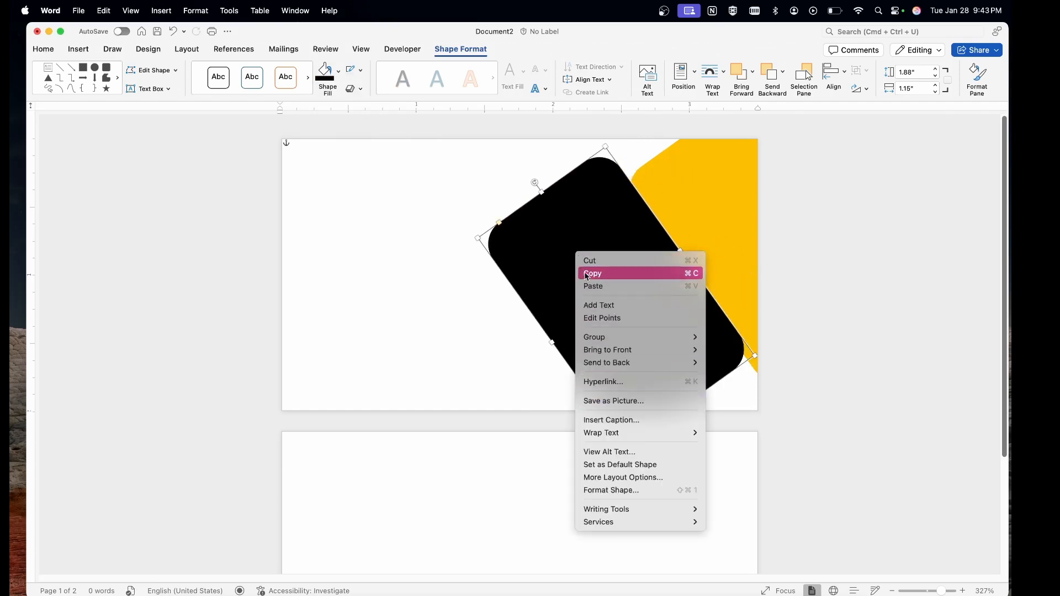
click(544, 221)
right_click(548, 221)
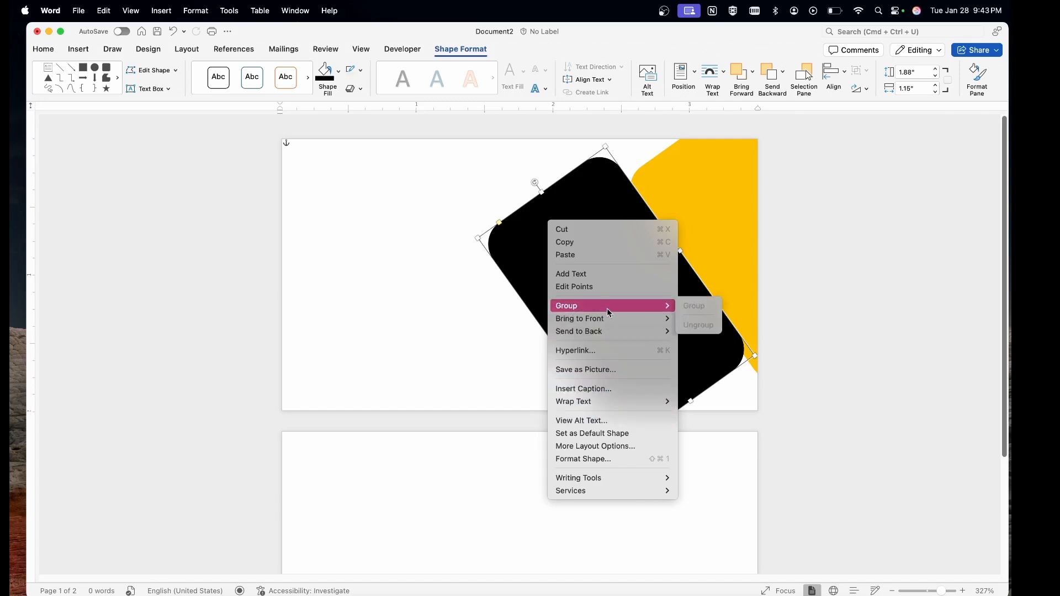
mouse_move(601, 335)
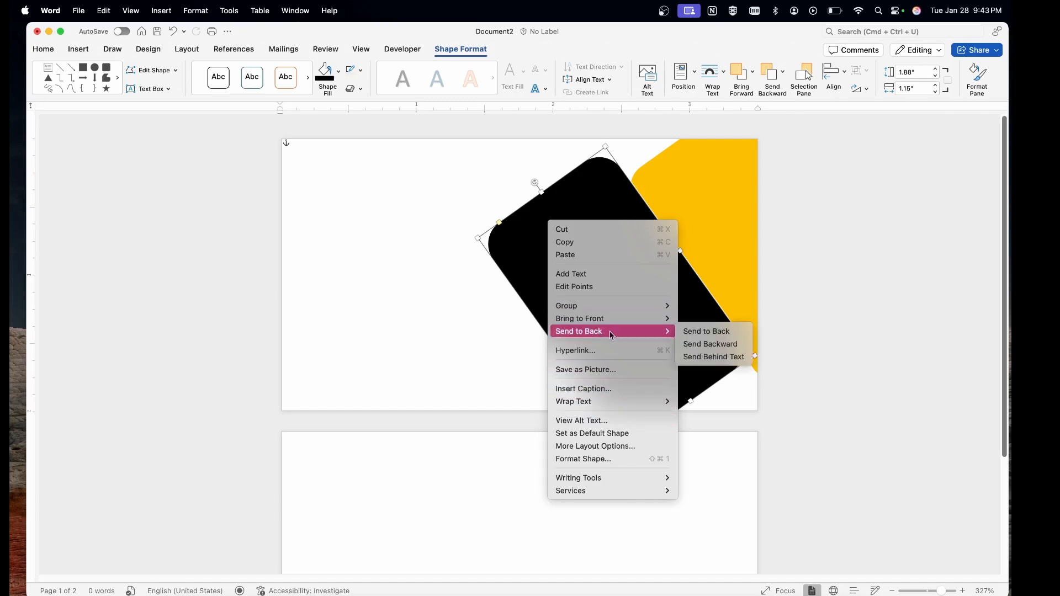
click(707, 345)
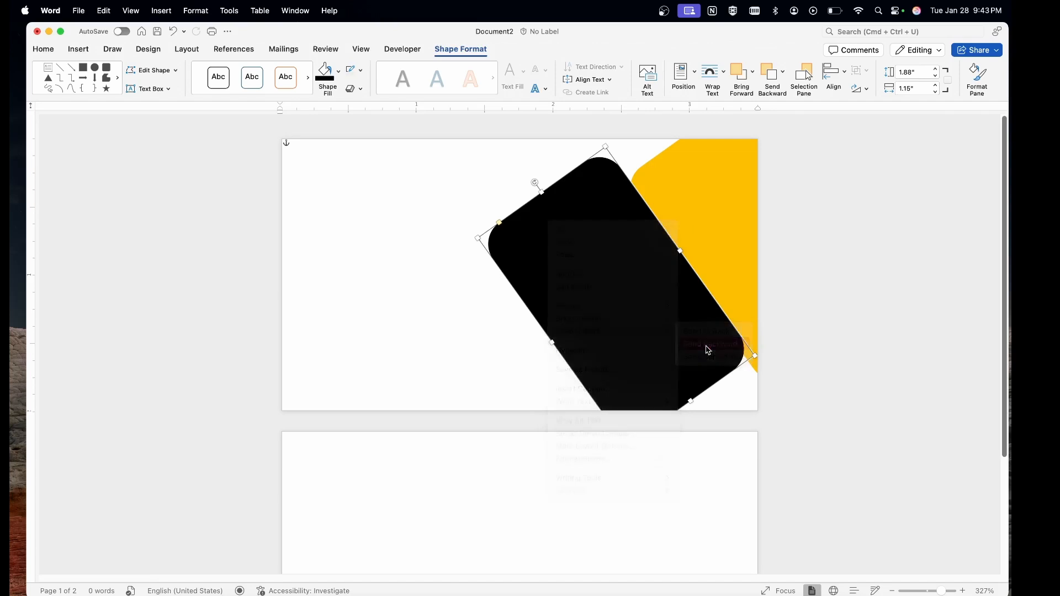
drag(623, 296, 723, 350)
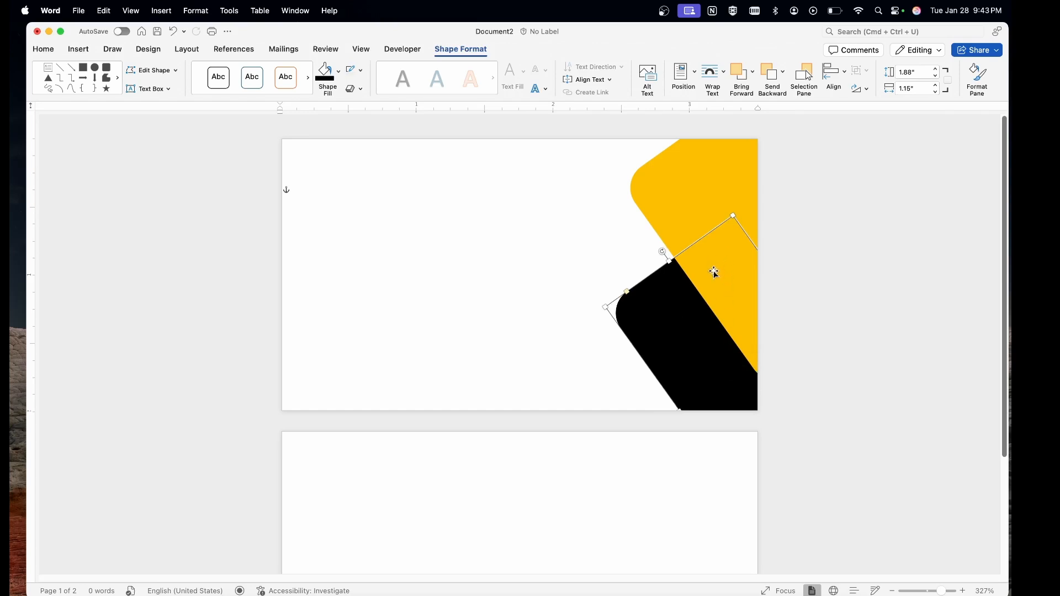
Nudge the black shape slightly into place, then open the Insert Icons stock library.
click(579, 234)
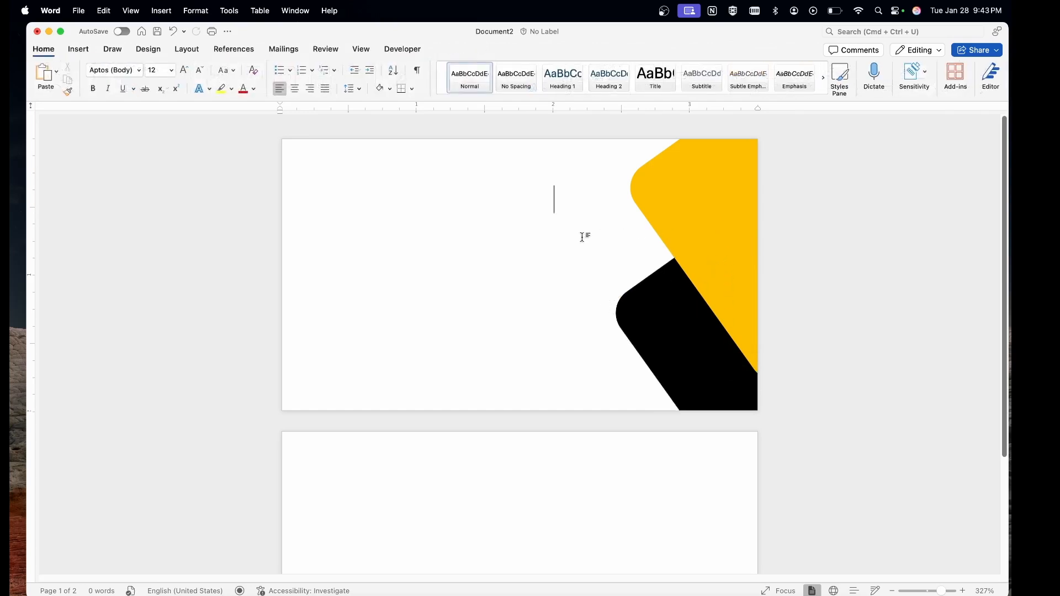
scroll(620, 254, down, 3)
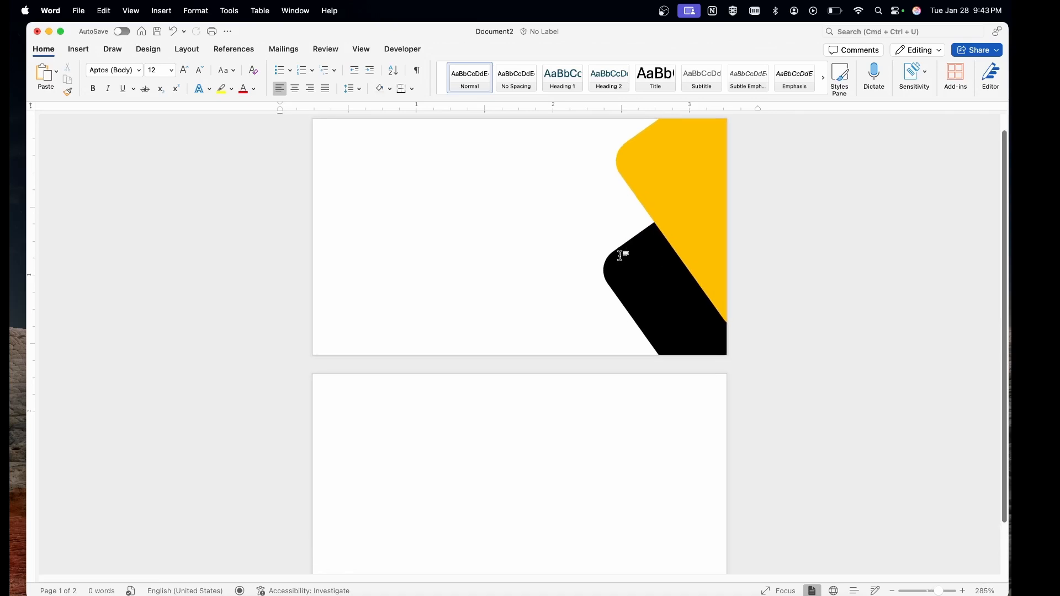
drag(656, 254, 618, 240)
click(529, 234)
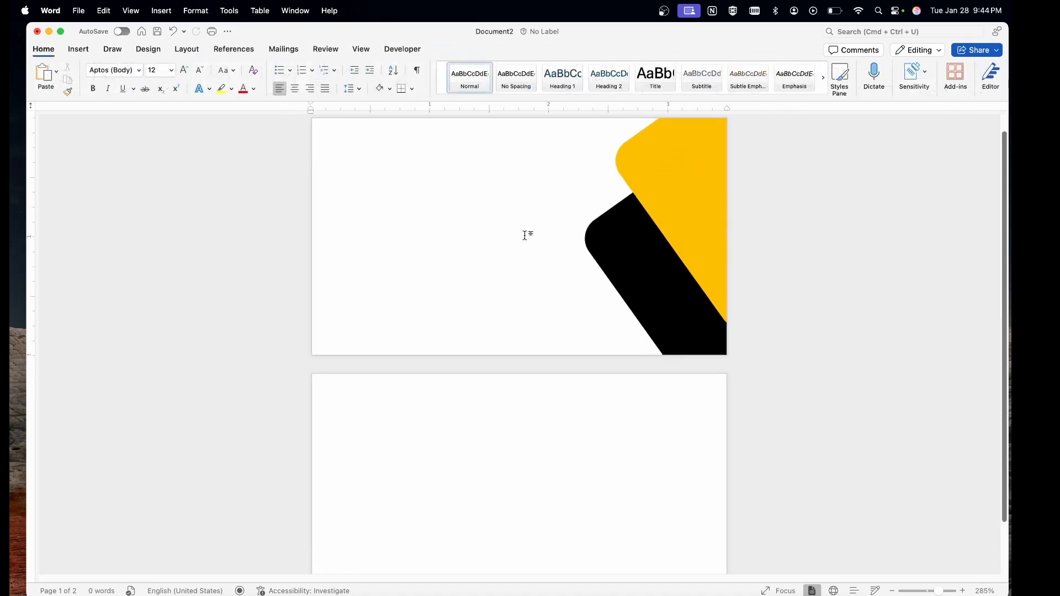
scroll(525, 236, down, 3)
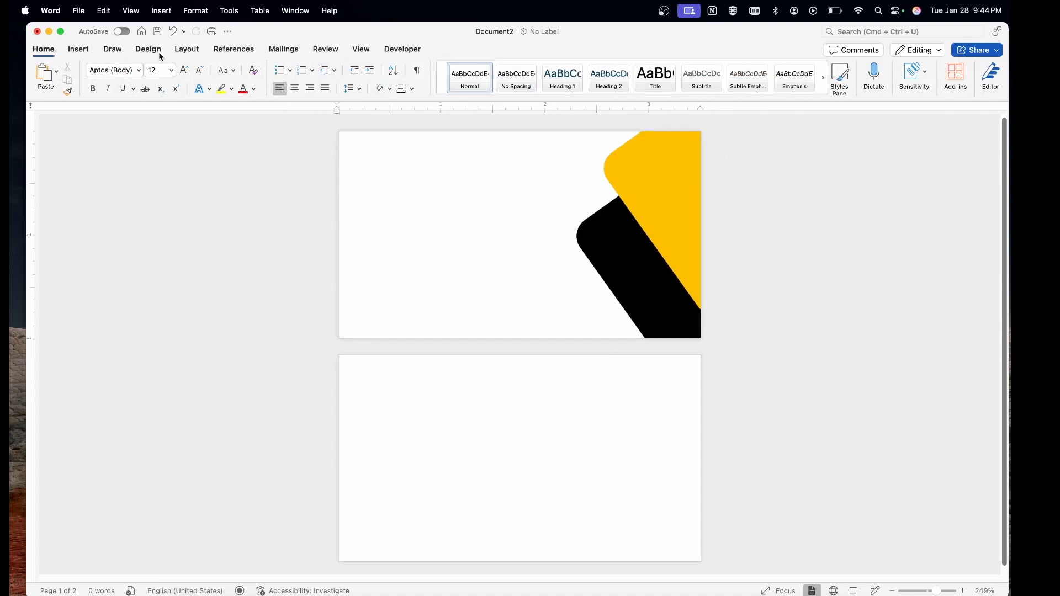
click(80, 49)
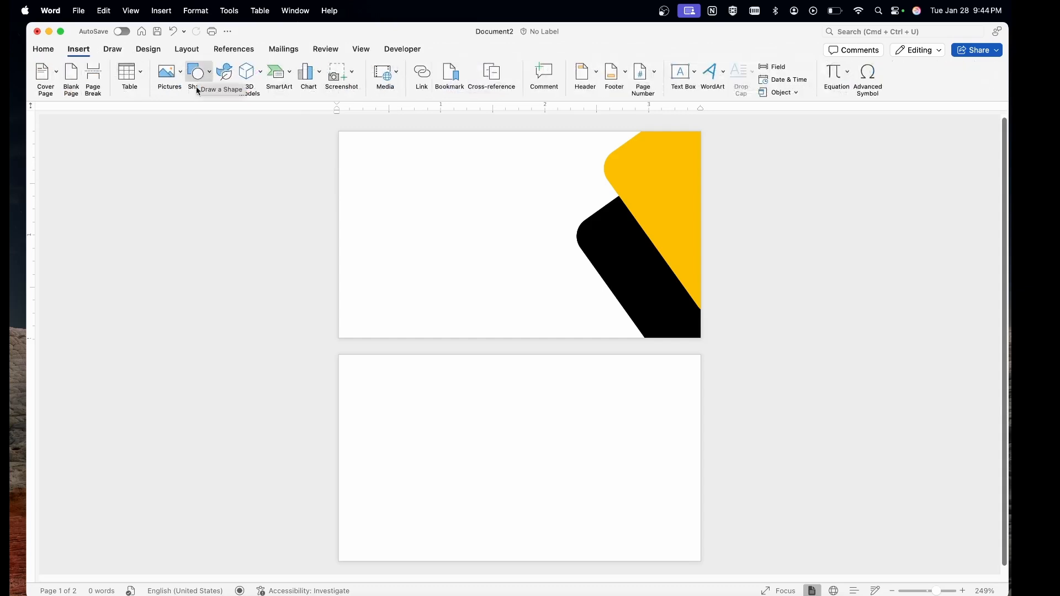
click(224, 73)
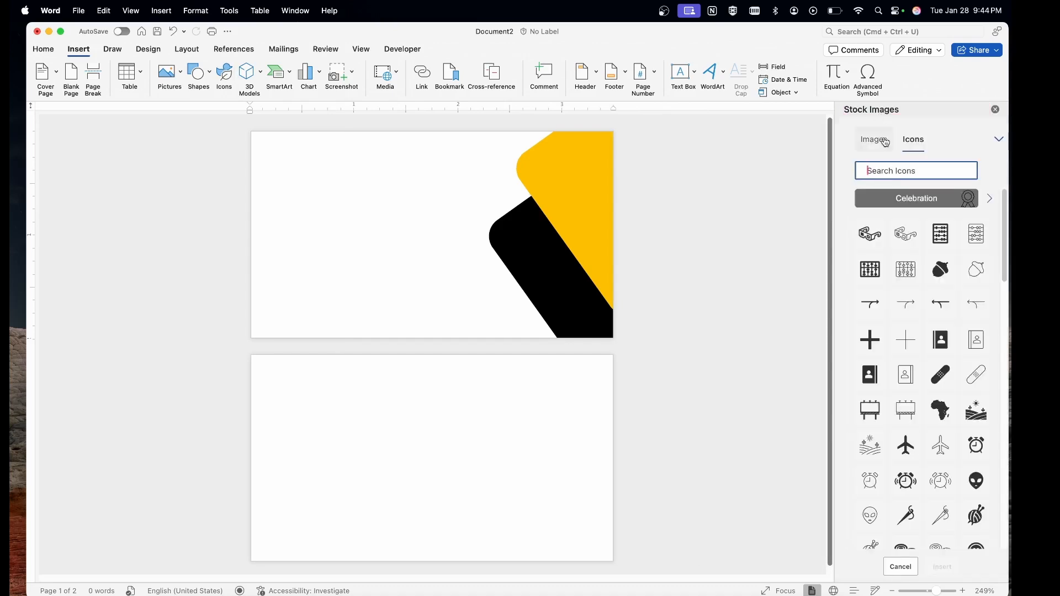
Insert the city-buildings icon from a 'company' search, set to In Front of Text.
text(company)
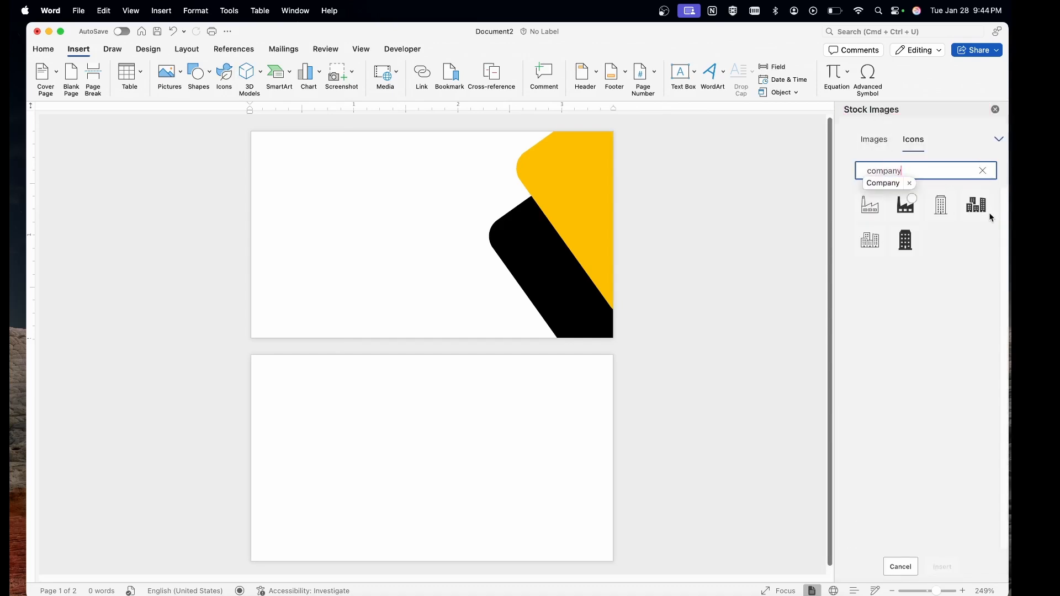
click(975, 208)
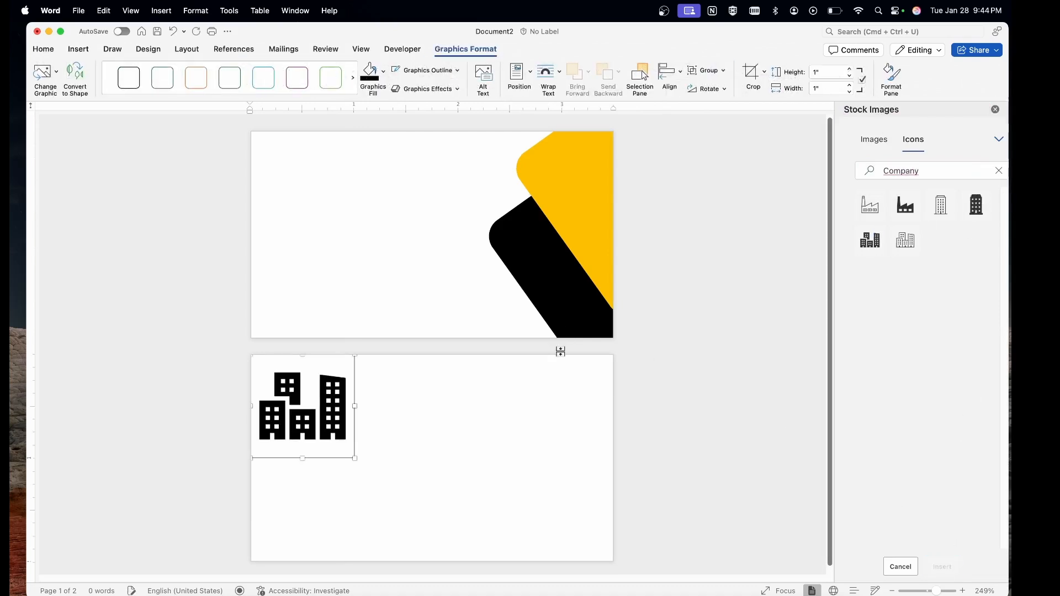
right_click(296, 404)
key(Escape)
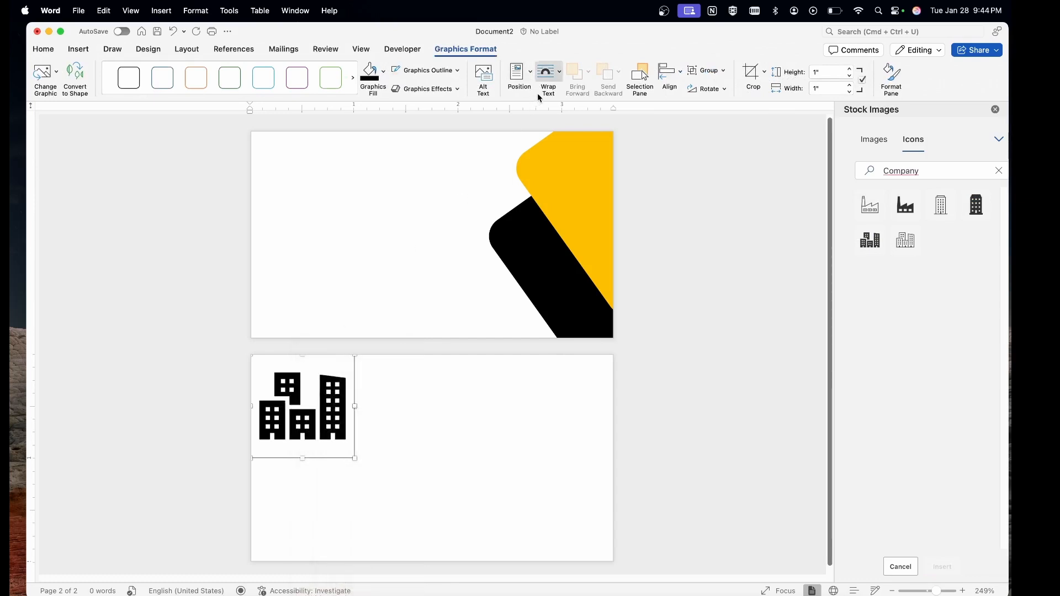
click(547, 73)
click(582, 186)
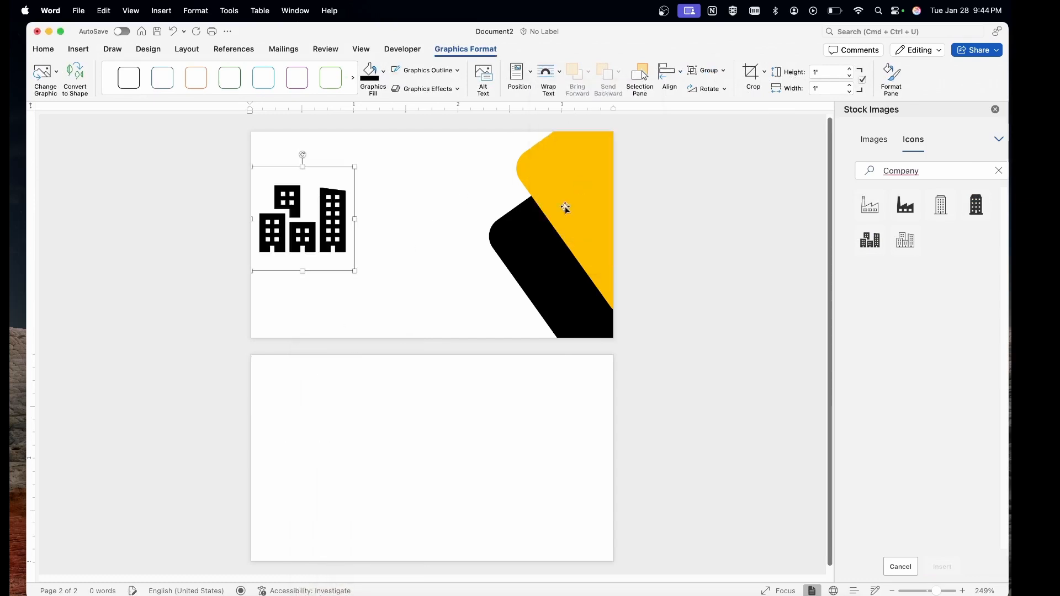
Shrink the buildings icon to about 0.54" and place it left of the shapes.
drag(299, 214, 362, 206)
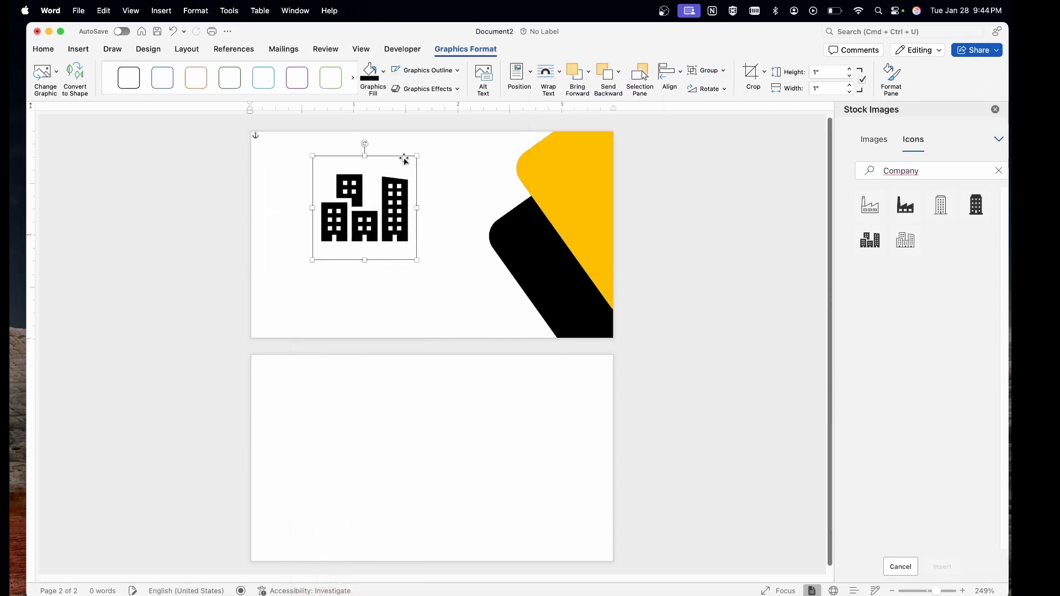
drag(417, 156, 369, 203)
drag(339, 239, 381, 205)
click(383, 255)
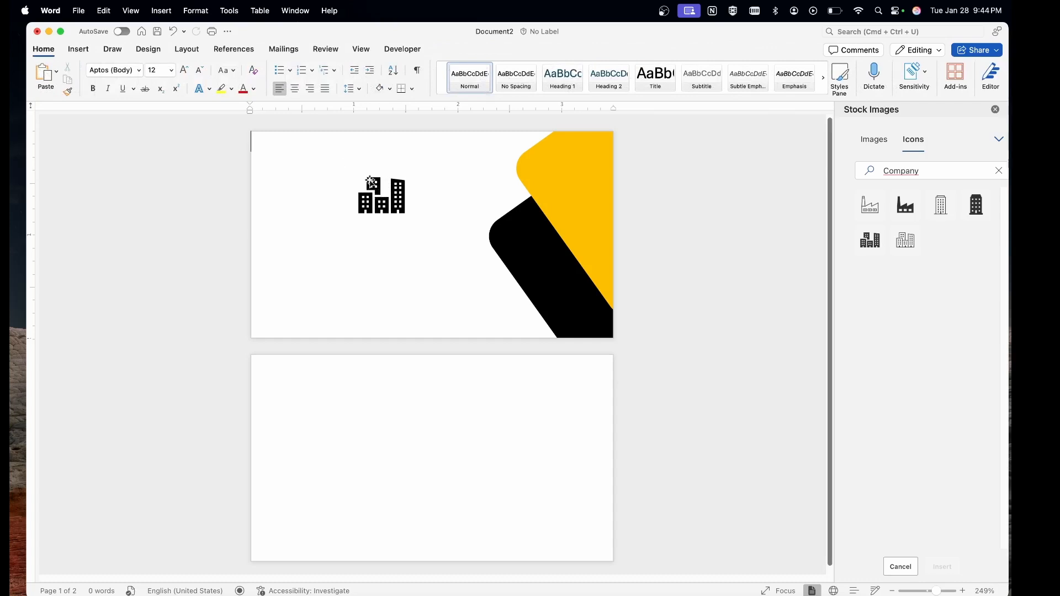
click(385, 195)
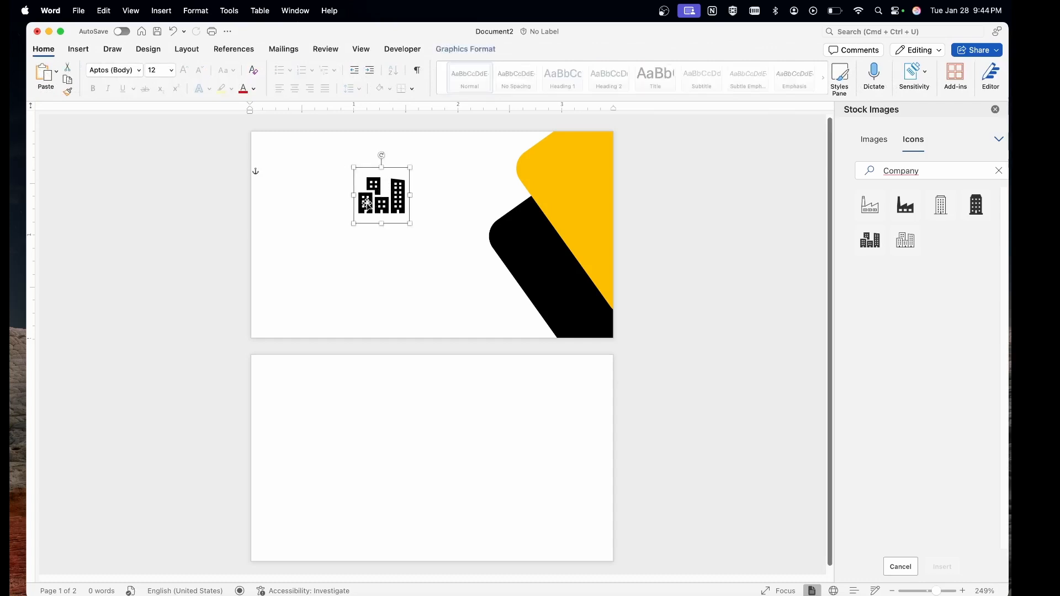
click(464, 51)
drag(386, 189, 429, 192)
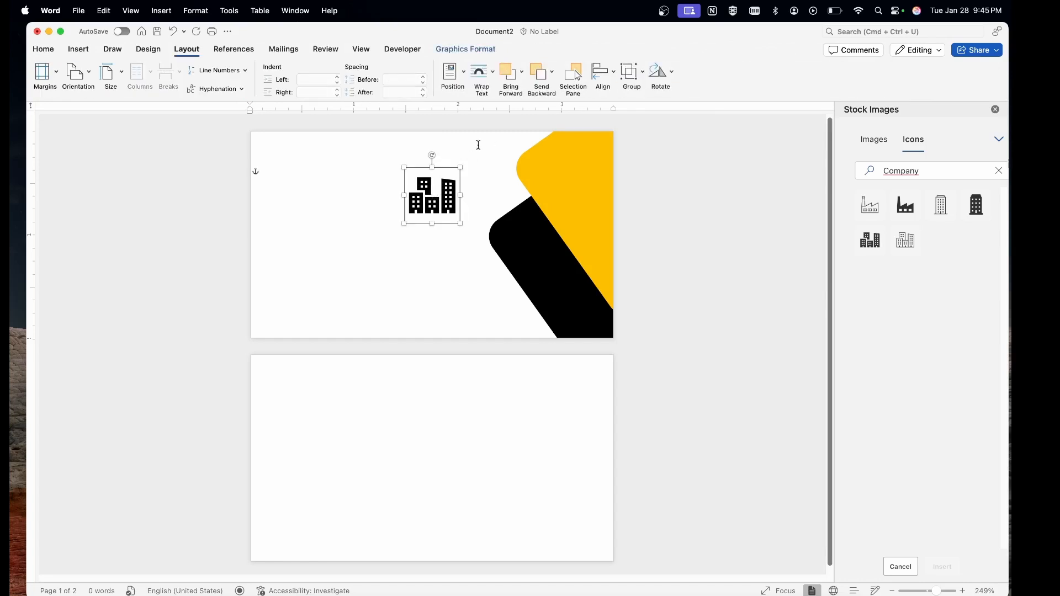
click(475, 148)
drag(424, 175, 383, 186)
click(383, 266)
click(386, 200)
Recolour the buildings icon gold to match the yellow shape.
click(466, 50)
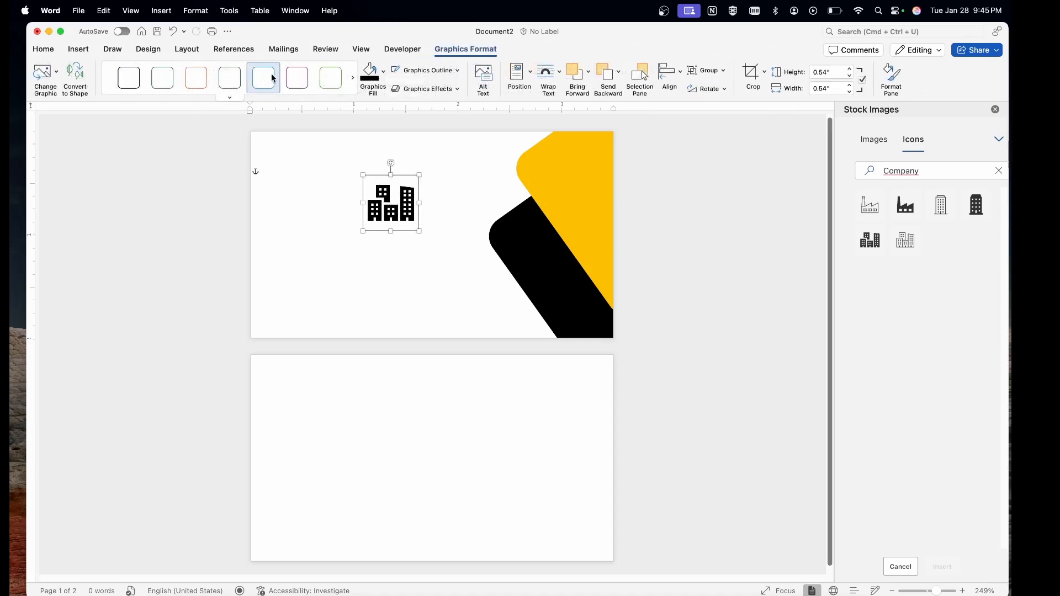
click(383, 71)
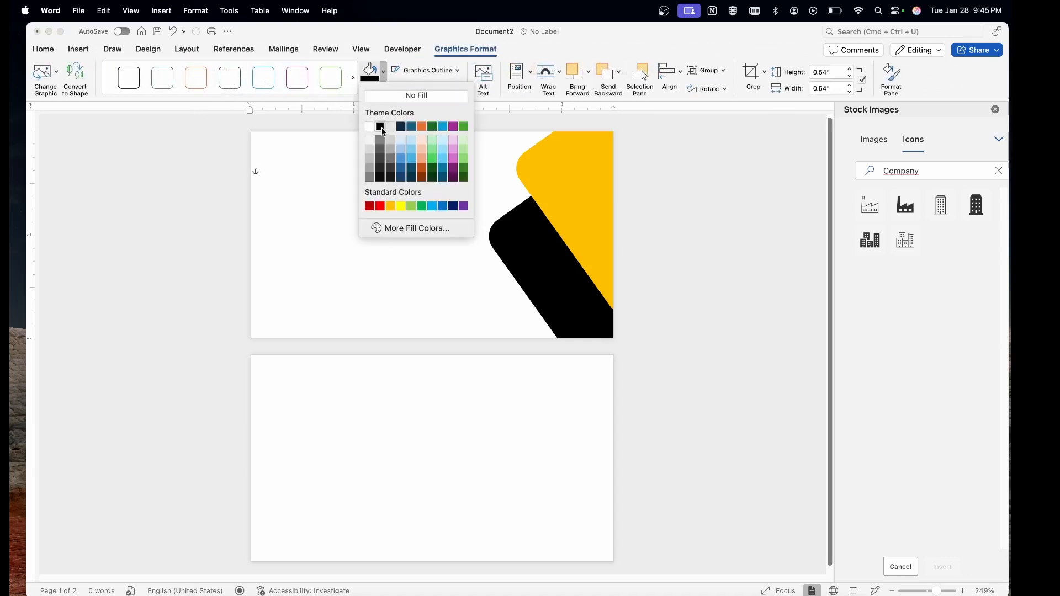
click(390, 206)
click(407, 253)
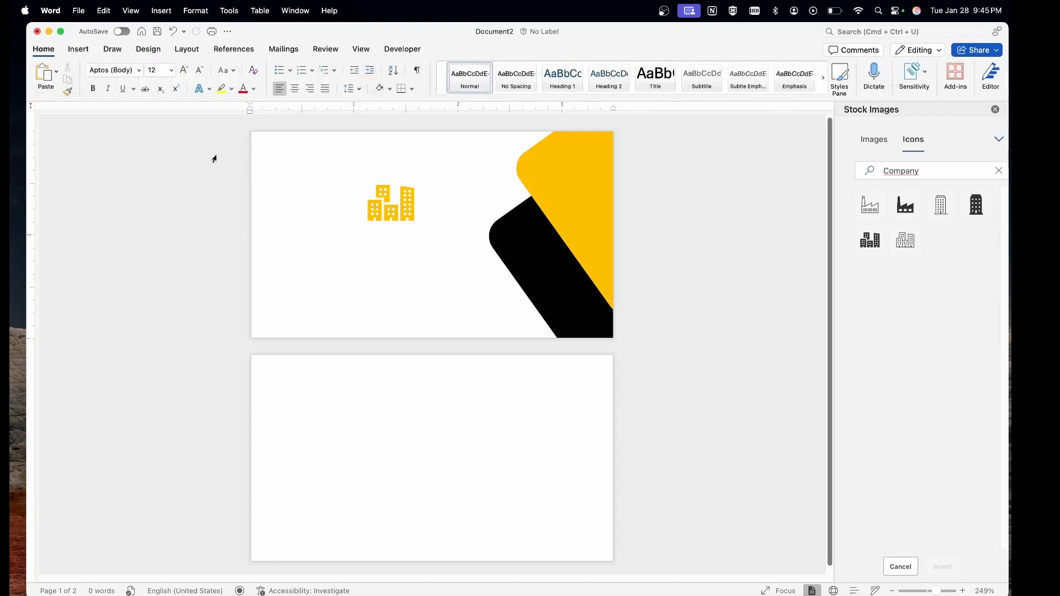
click(79, 49)
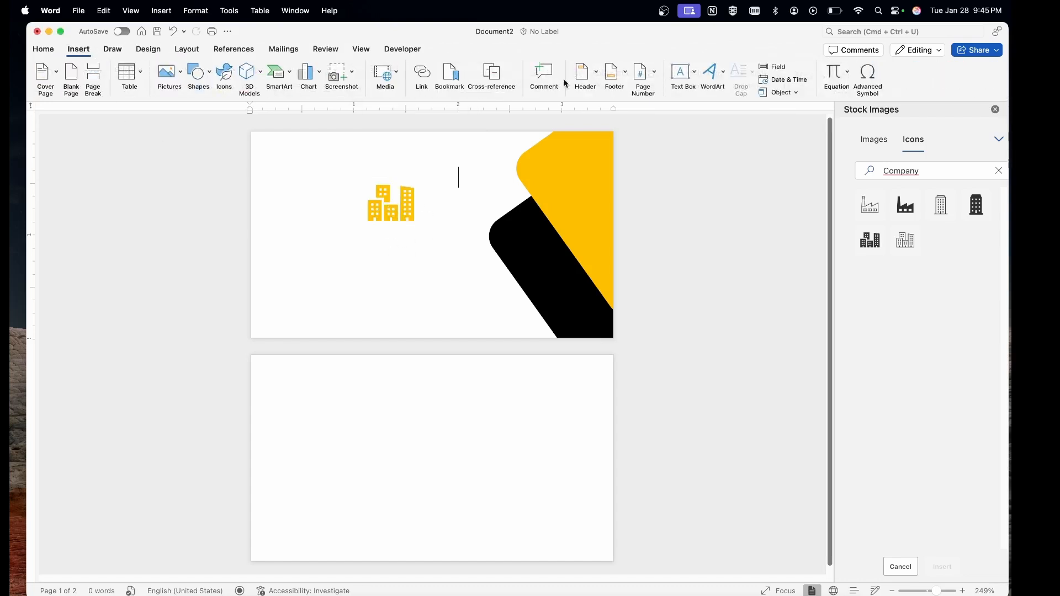
Add a text box reading 'ABC Tech' just below the buildings icon.
click(672, 84)
click(718, 90)
drag(337, 236, 471, 290)
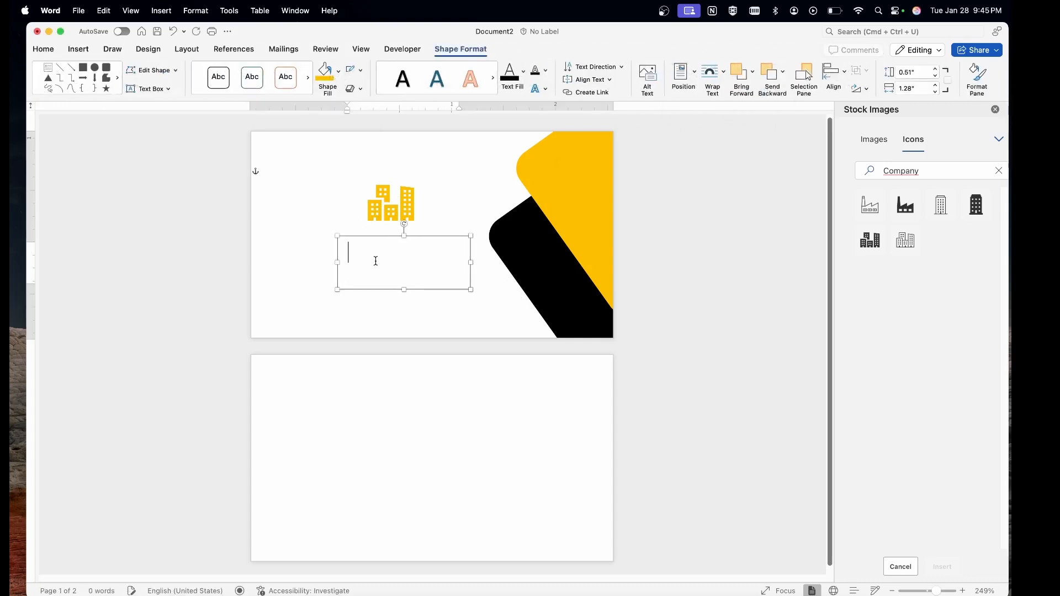
text(ABC Tech)
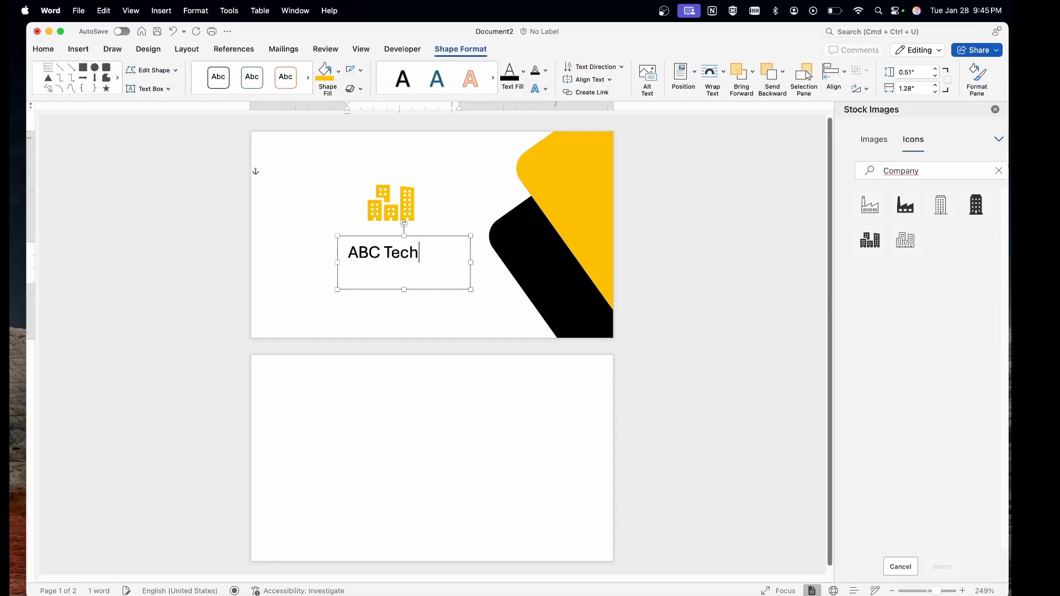
click(448, 211)
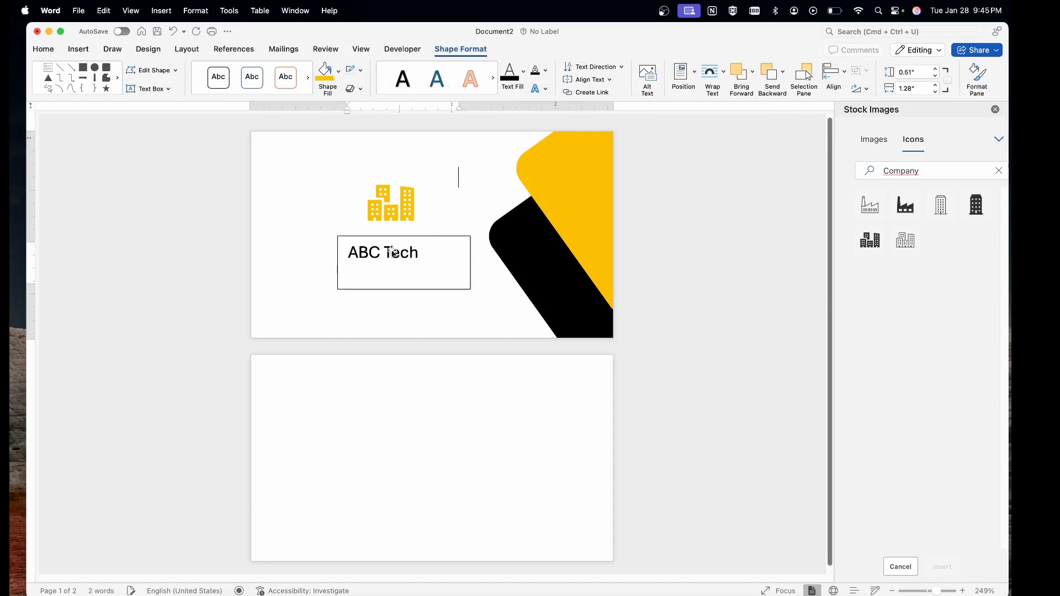
double_click(382, 254)
drag(380, 257, 394, 244)
Make the ABC Tech text bold at size 18.
click(44, 50)
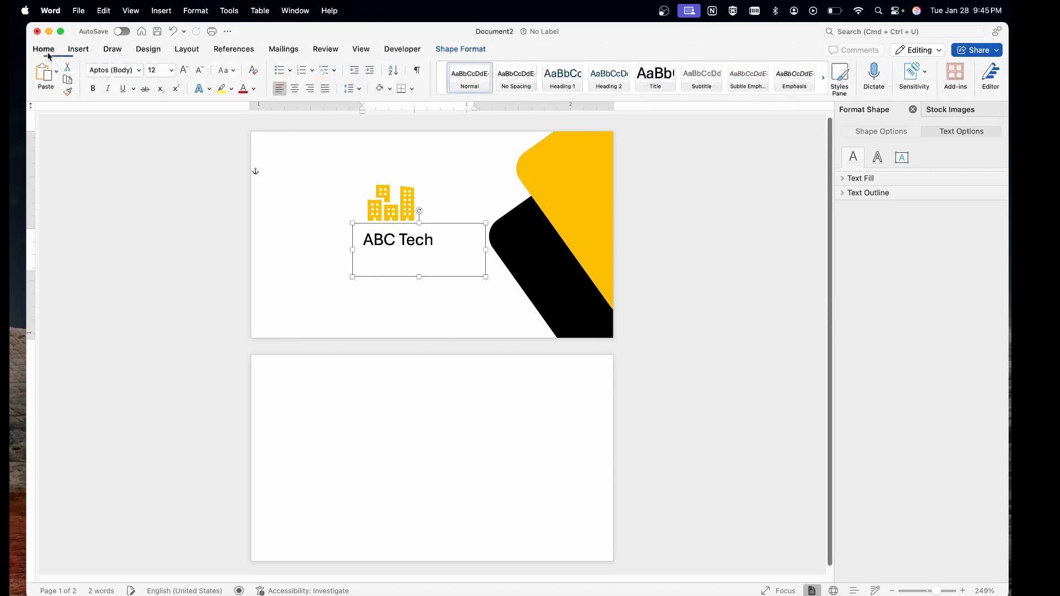
click(93, 88)
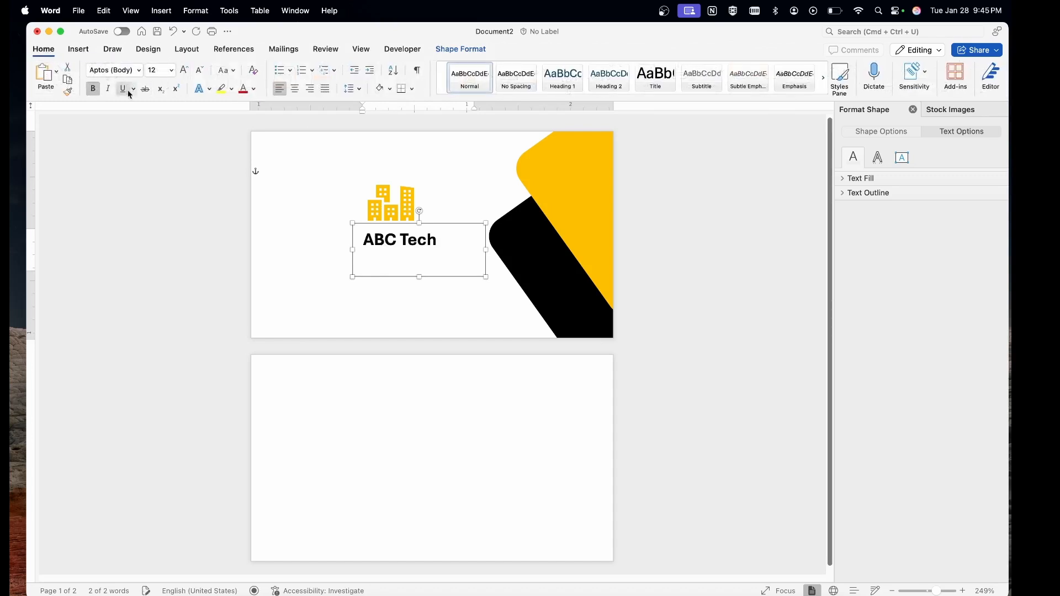
click(171, 71)
click(173, 240)
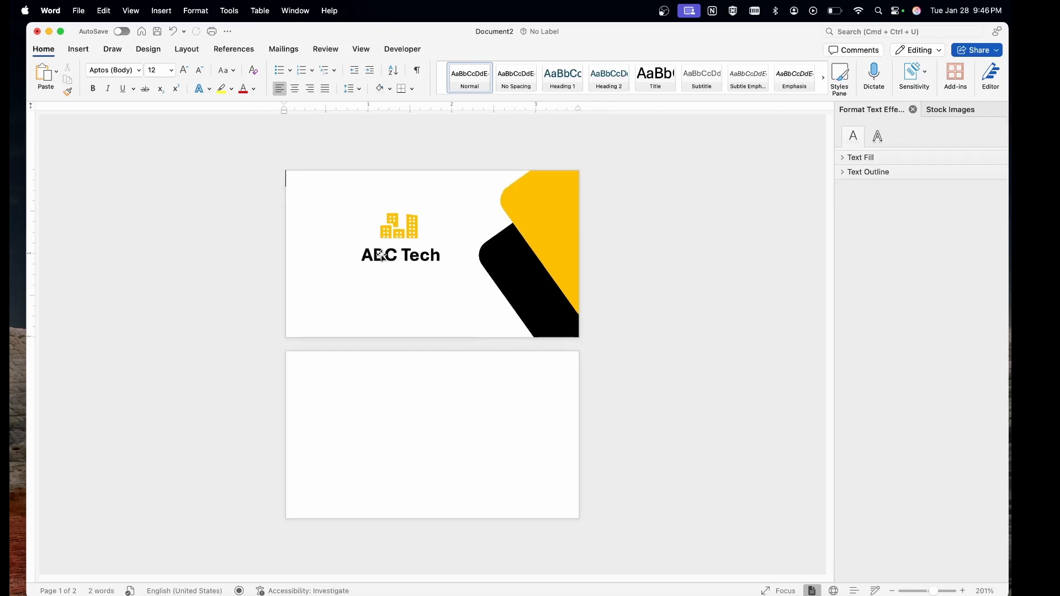
Check the ABC Tech placement under the icon, then put the cursor on the second card.
click(385, 255)
ctrl+scroll(391, 255, up, 5)
scroll(391, 255, up, 5)
scroll(392, 257, up, 2)
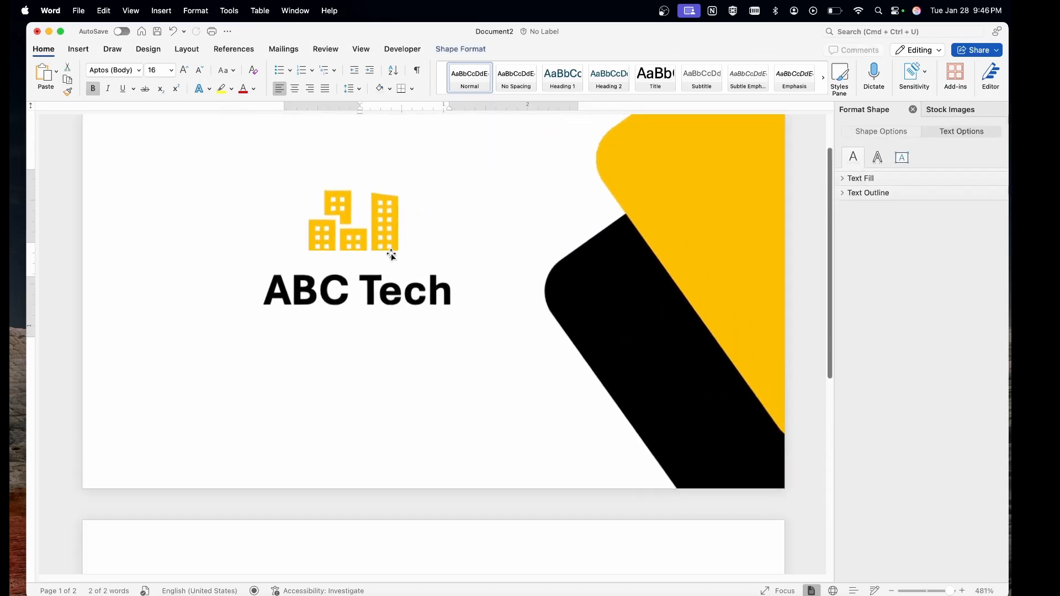
click(392, 256)
click(430, 279)
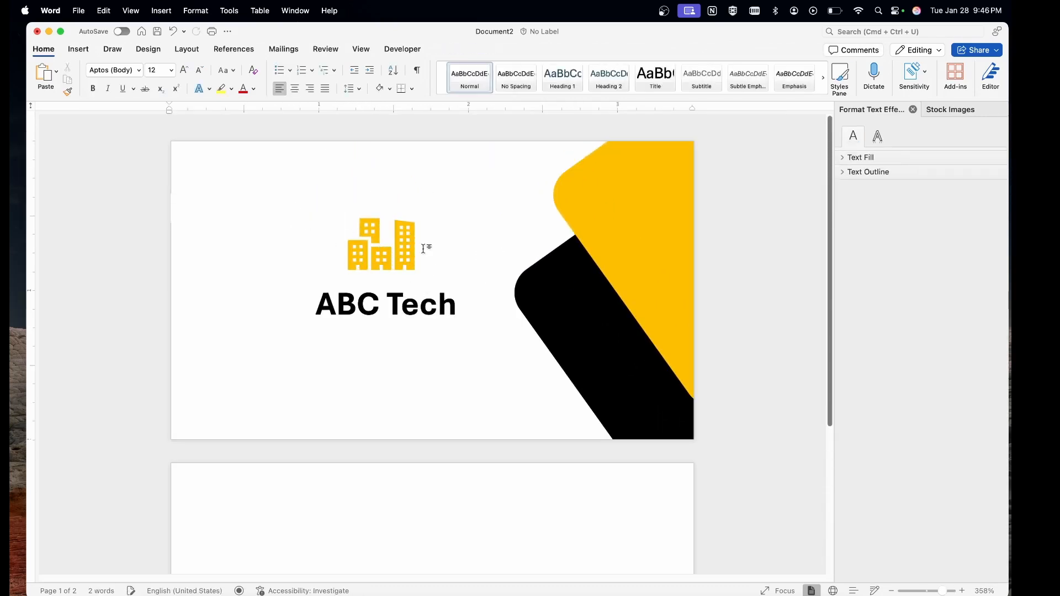
scroll(408, 241, down, 5)
scroll(424, 248, up, 5)
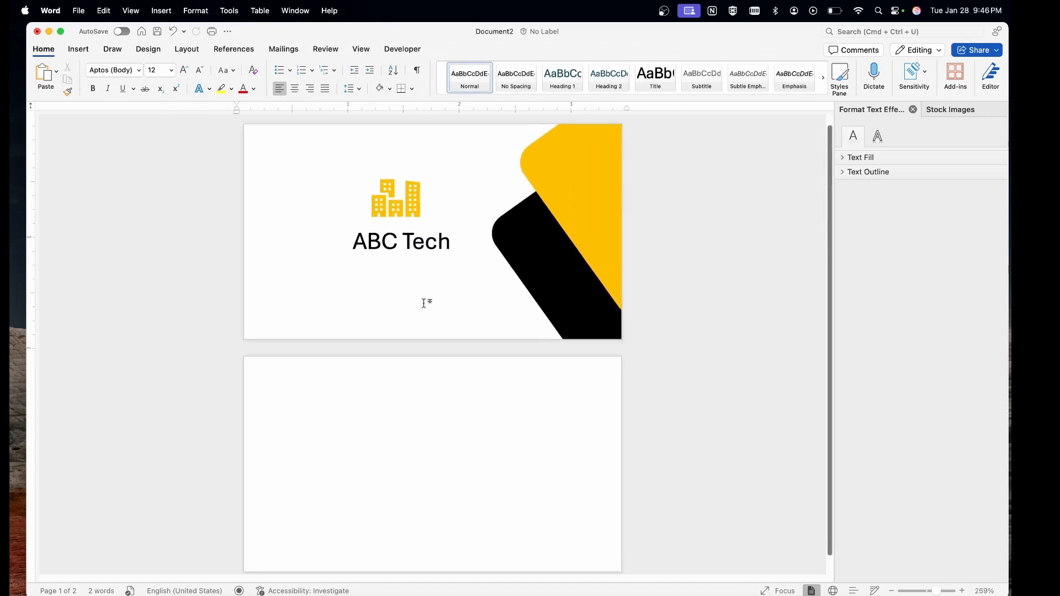
scroll(386, 419, down, 1)
click(333, 392)
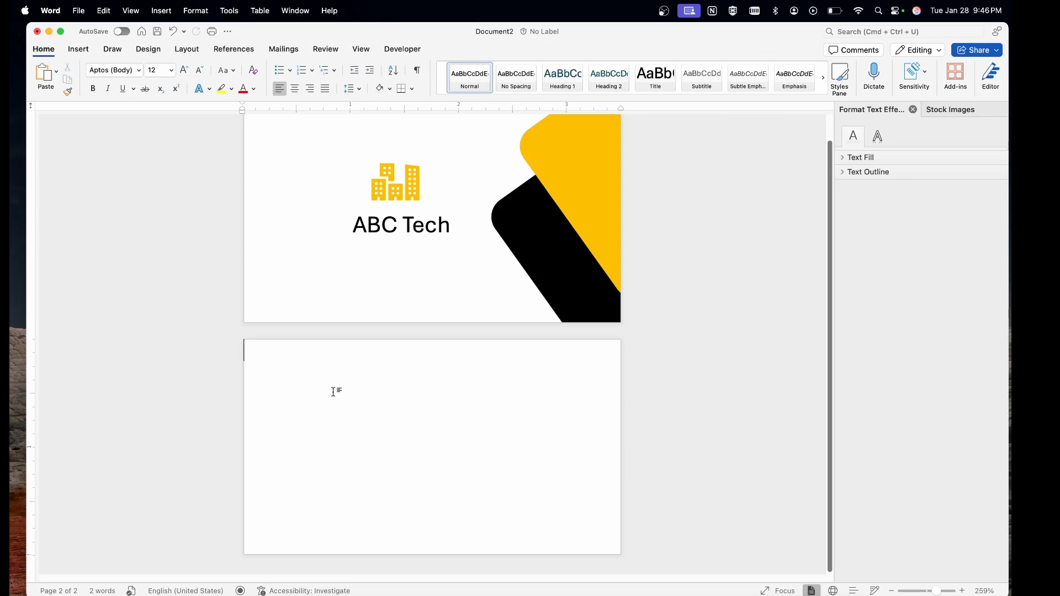
Copy the yellow tilted shape onto page 2 and set its width to 1.46".
click(577, 177)
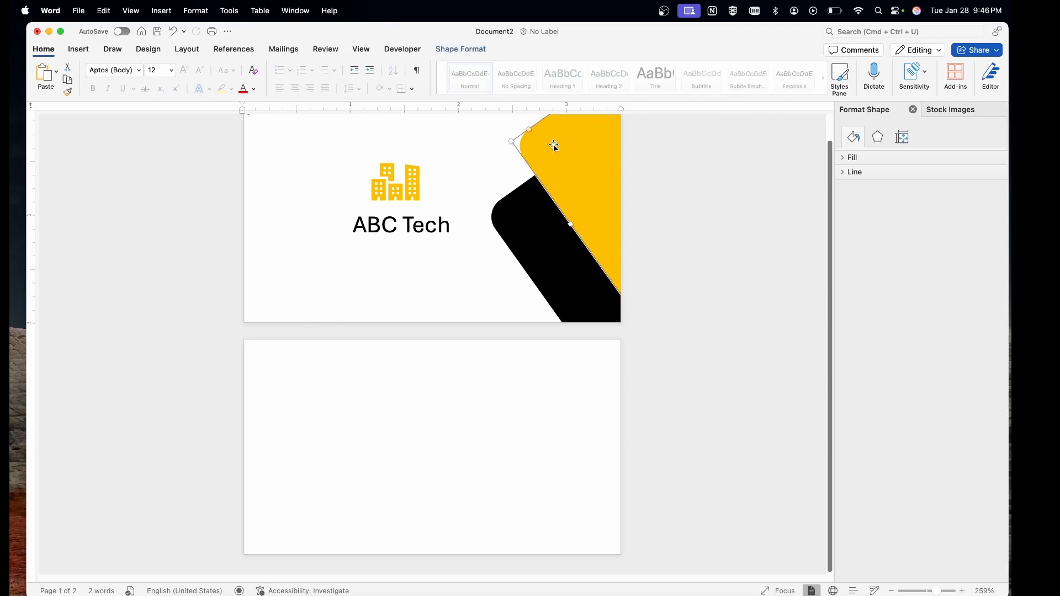
drag(561, 144, 286, 411)
click(456, 51)
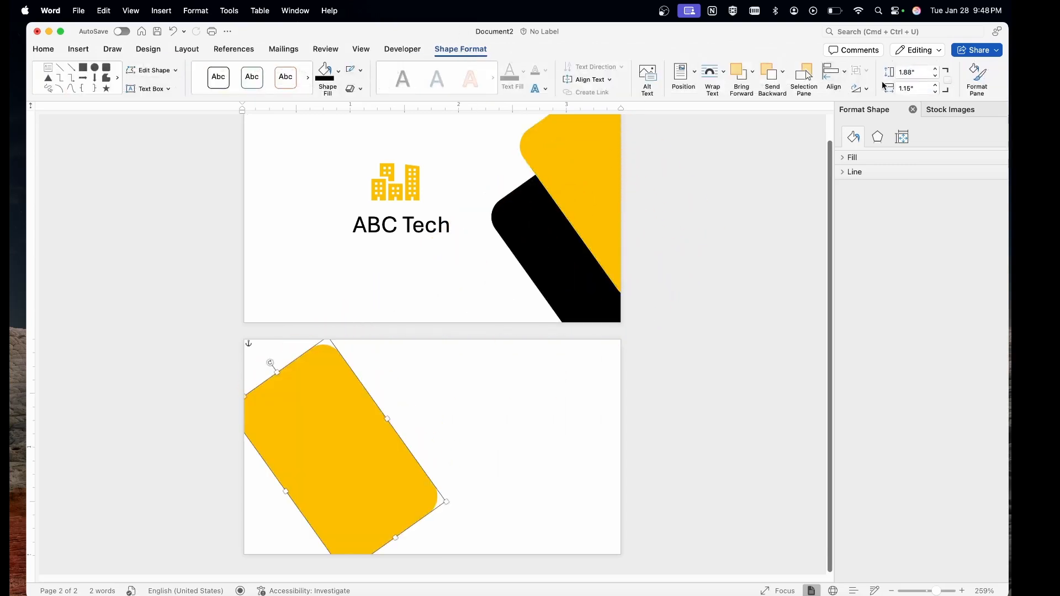
click(908, 87)
key(BackSpace)
key(BackSpace)
key(BackSpace)
key(Return)
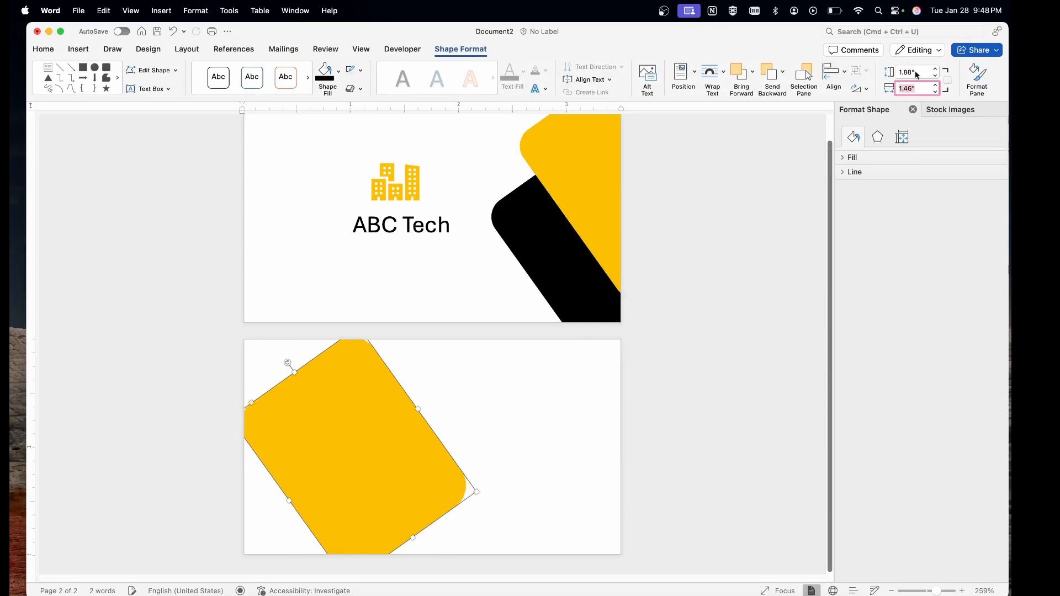
click(379, 437)
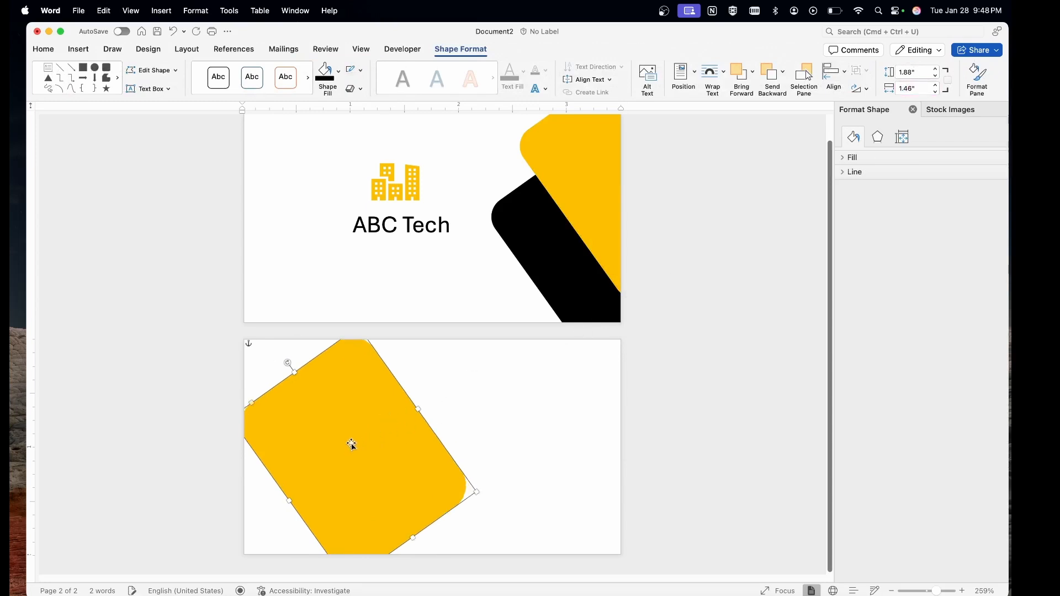
Duplicate the shape, fill the copy black, and place both at page 2's top-left edge.
drag(351, 452, 632, 450)
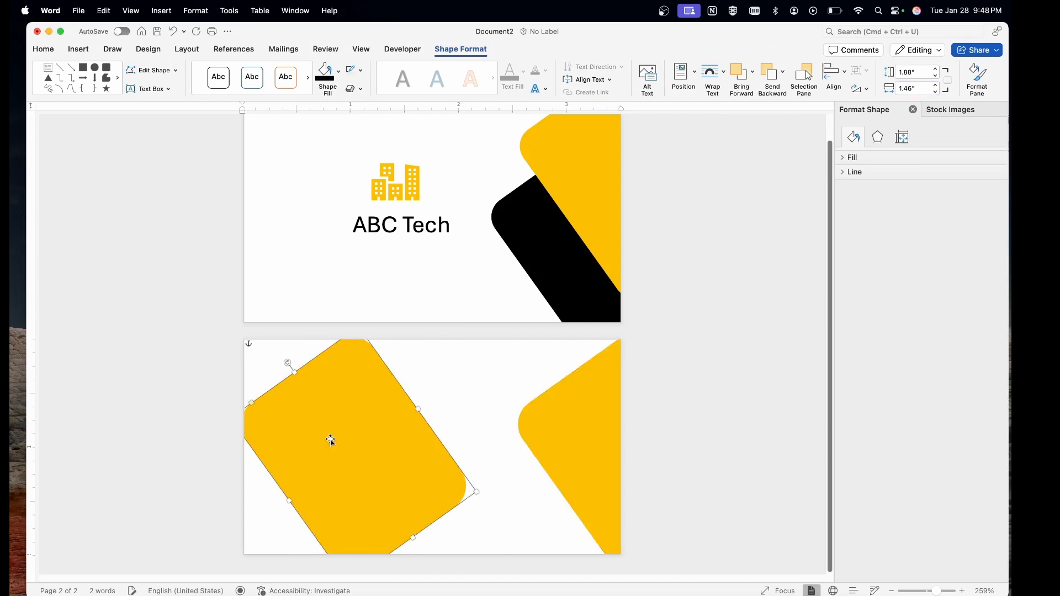
drag(299, 442, 209, 449)
click(545, 428)
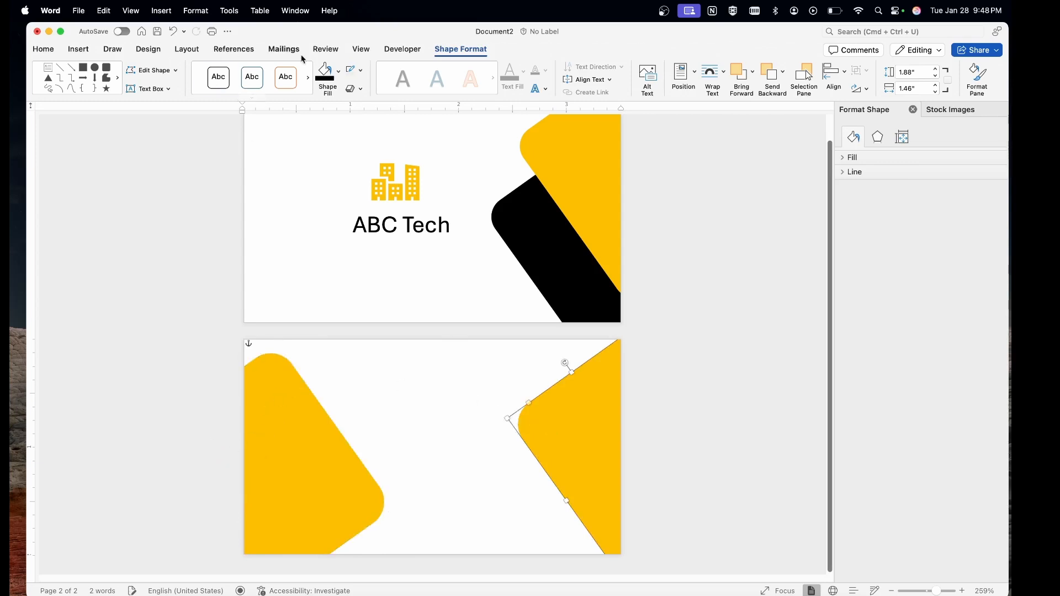
click(325, 77)
drag(553, 418, 208, 354)
click(525, 438)
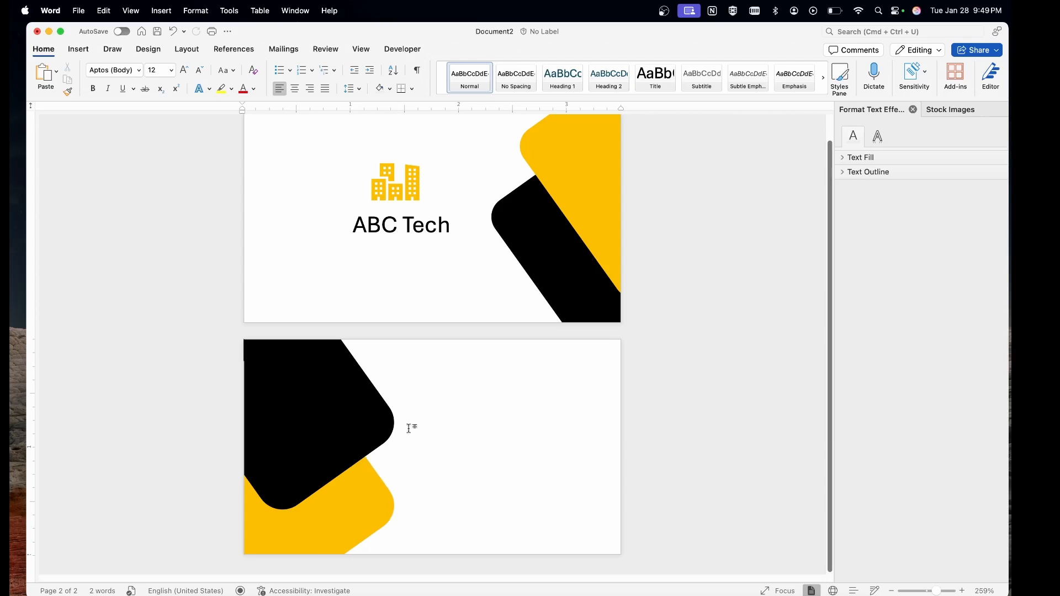
Paste a copy of the building icon on page 2, wrap it Top and Bottom, and shrink it onto the black shape.
click(398, 181)
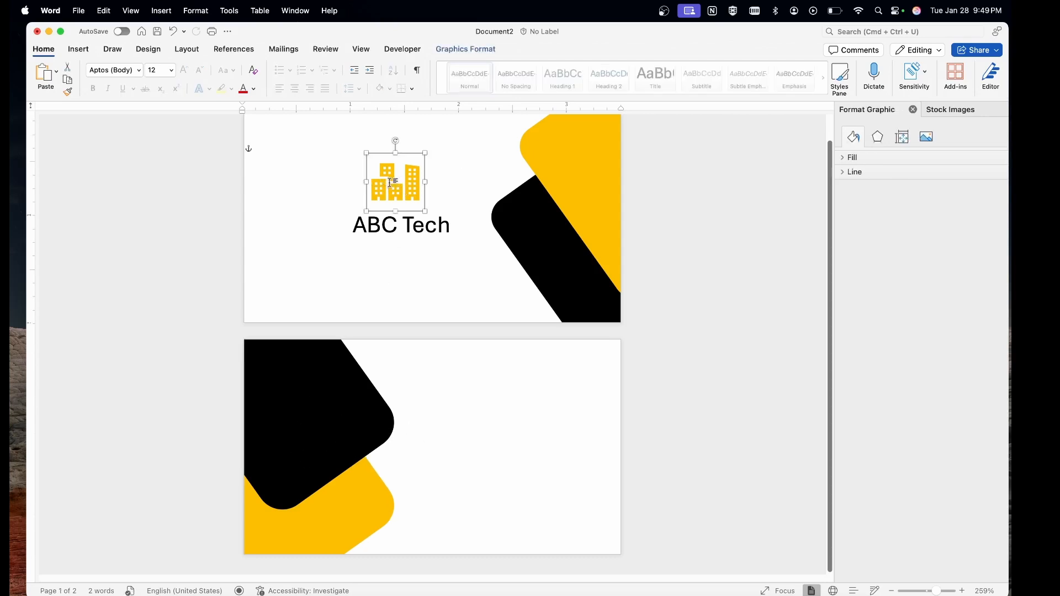
key(super+v)
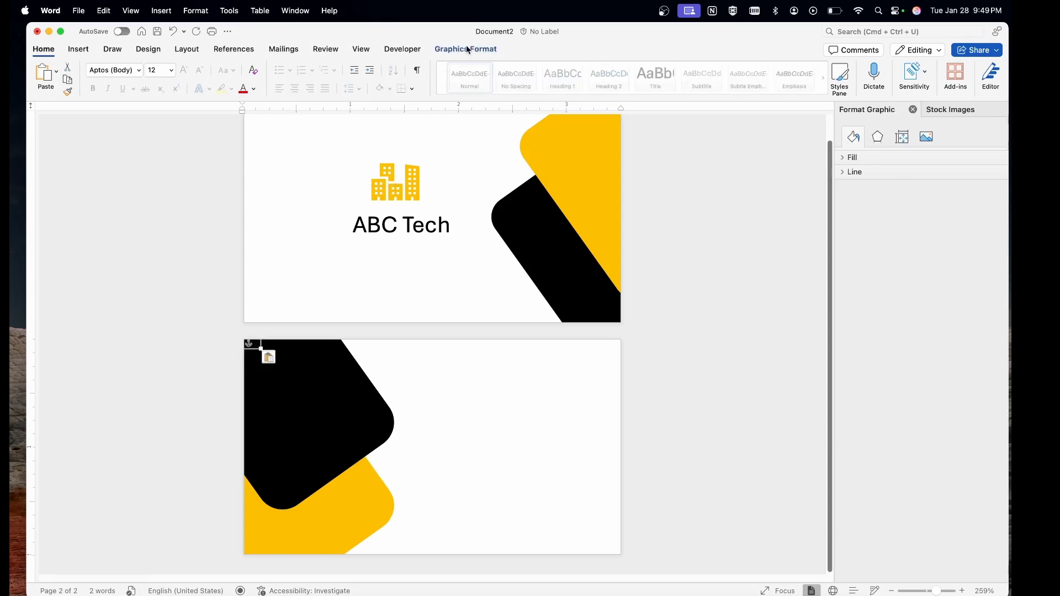
click(466, 49)
click(548, 71)
click(570, 152)
drag(397, 342, 292, 381)
drag(334, 423, 303, 386)
click(400, 425)
Option-drag a copy of the ABC Tech text box onto the back card's black shape.
click(392, 234)
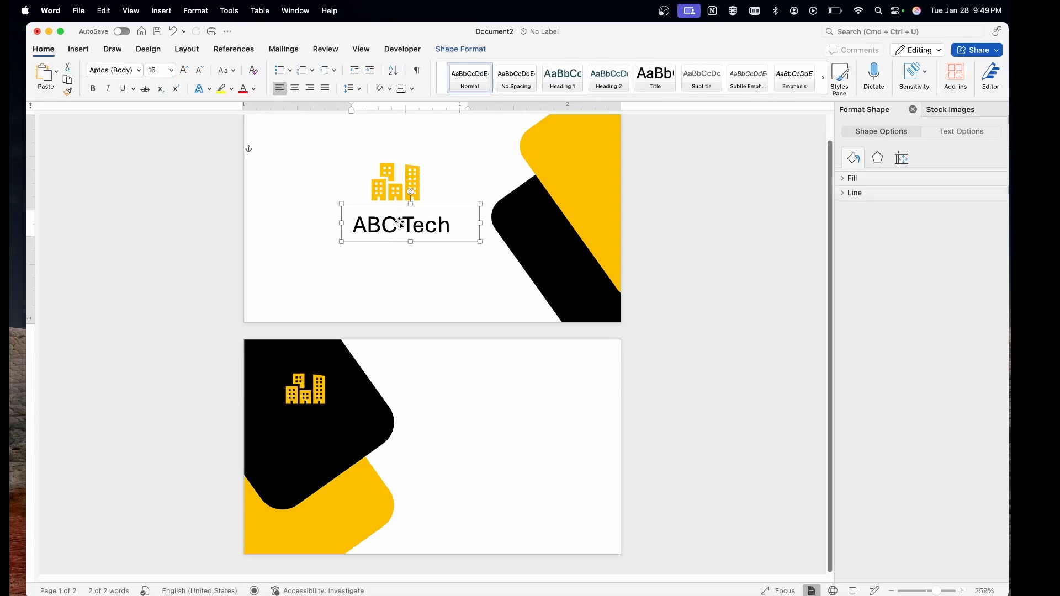
drag(395, 223, 331, 425)
click(402, 222)
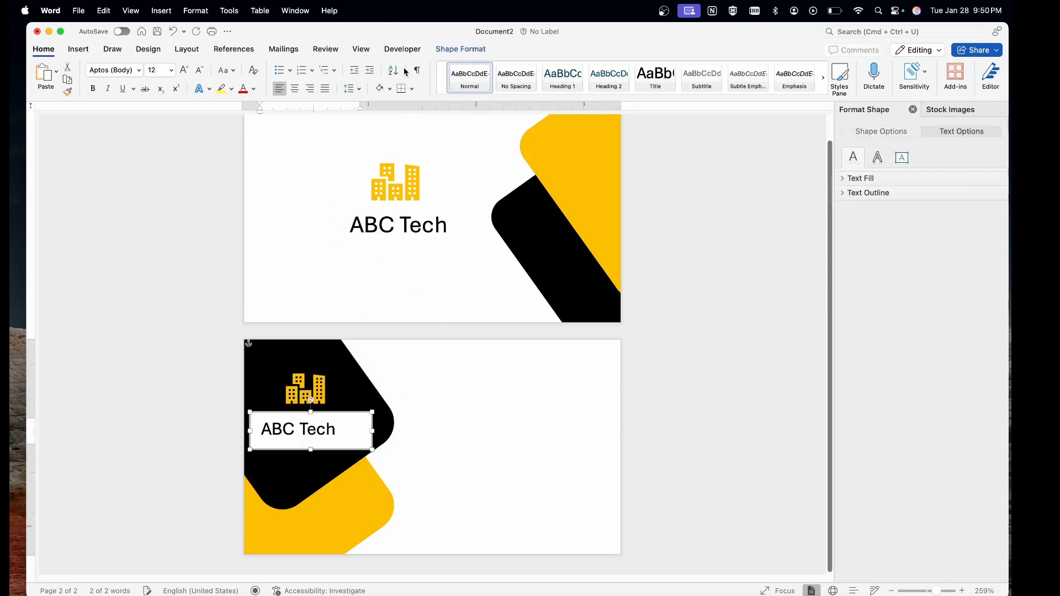
Set the page-2 ABC Tech box's Shape Fill to No Fill.
click(461, 49)
click(333, 77)
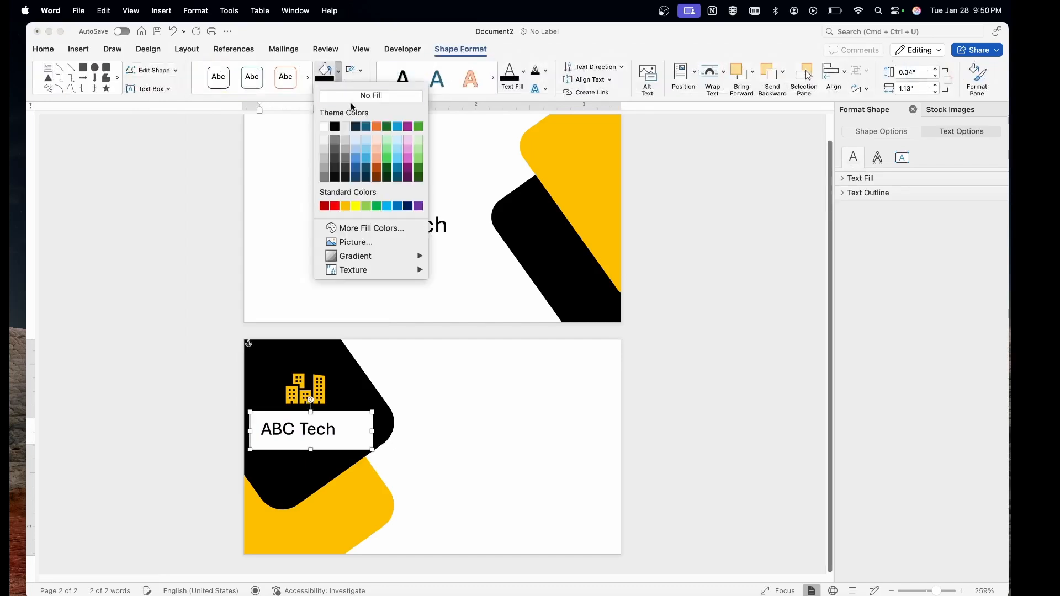
click(352, 97)
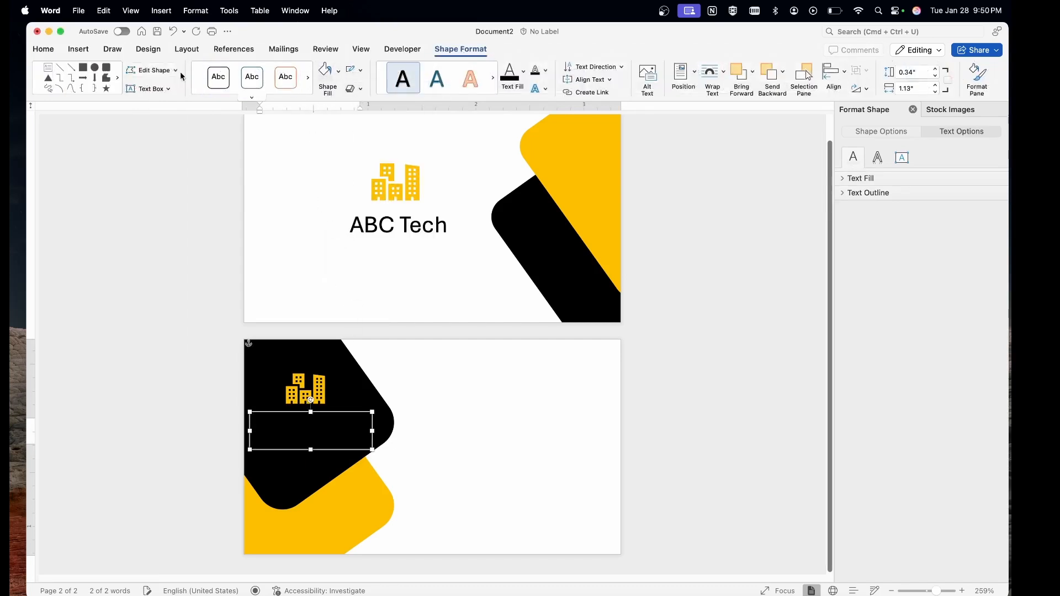
Change the back card's ABC Tech font colour to white, after briefly trying yellow.
click(53, 50)
click(301, 424)
click(313, 430)
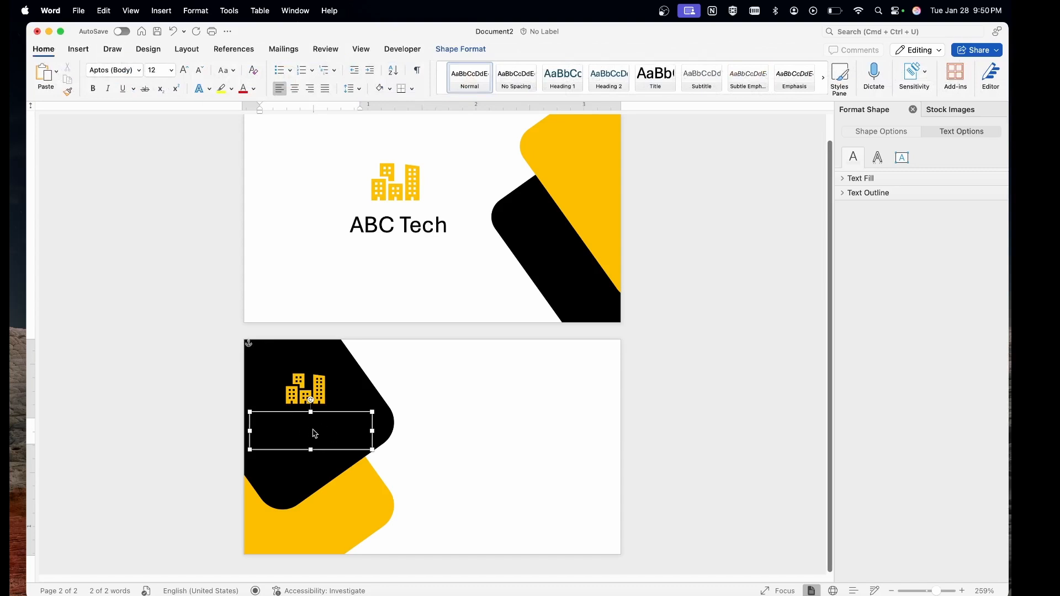
click(254, 90)
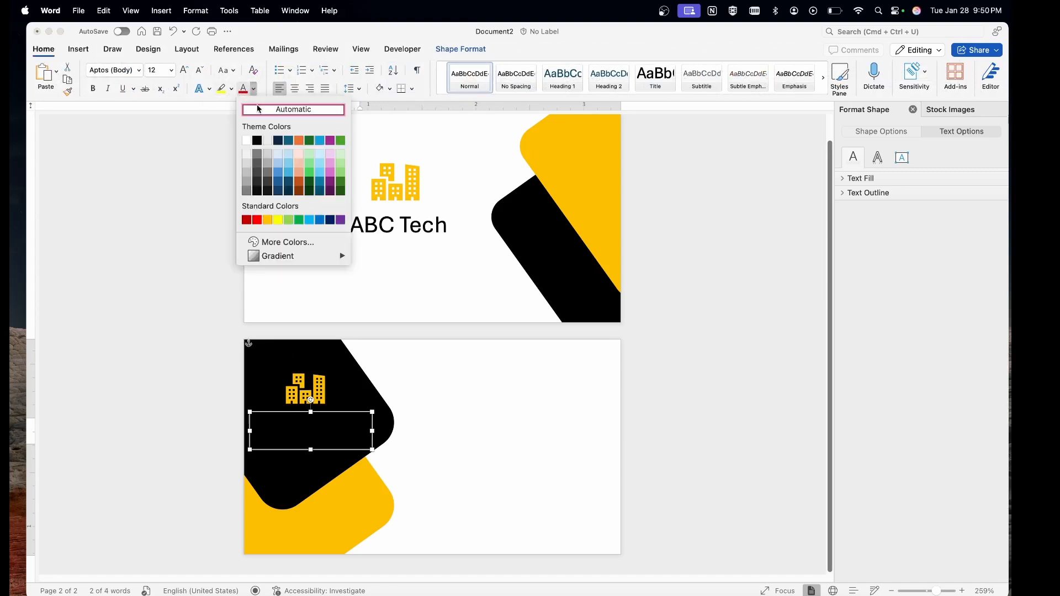
click(278, 222)
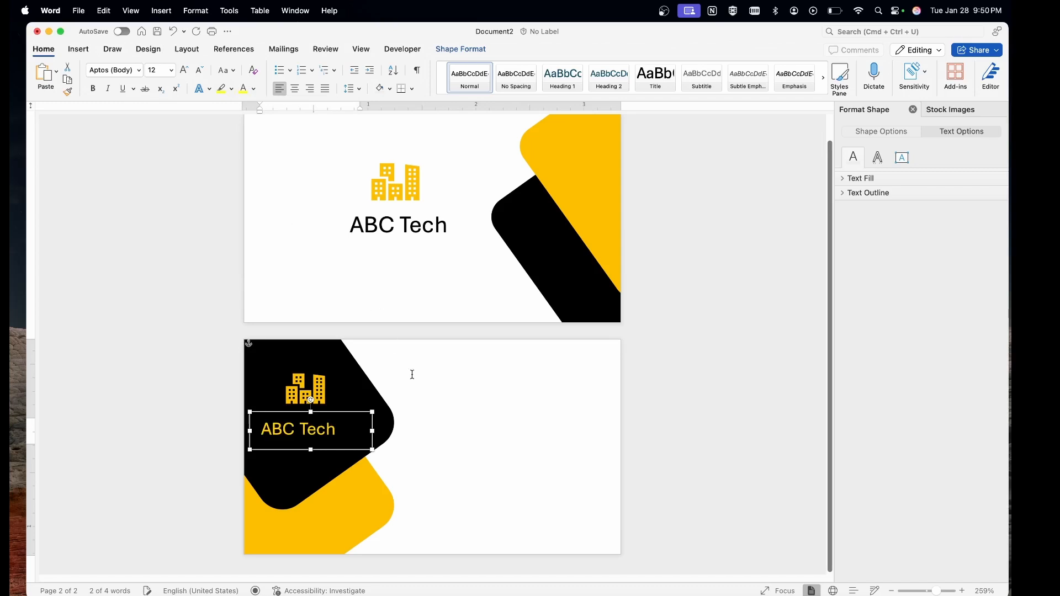
click(441, 391)
click(285, 434)
click(253, 89)
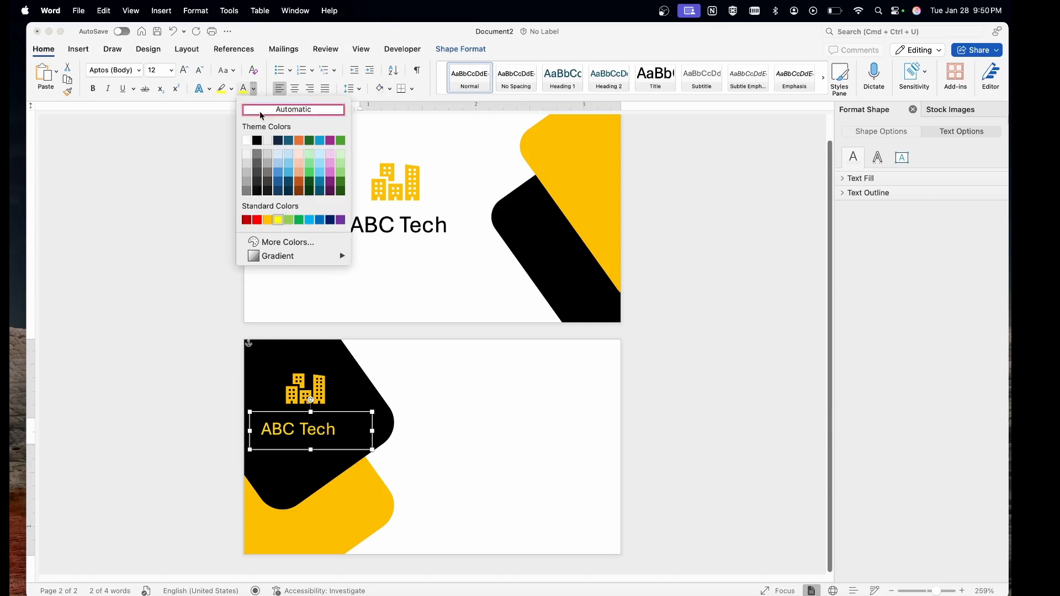
click(249, 144)
click(442, 397)
Nudge the ABC Tech box slightly so it sits just beneath the icon.
click(292, 429)
drag(293, 429, 282, 419)
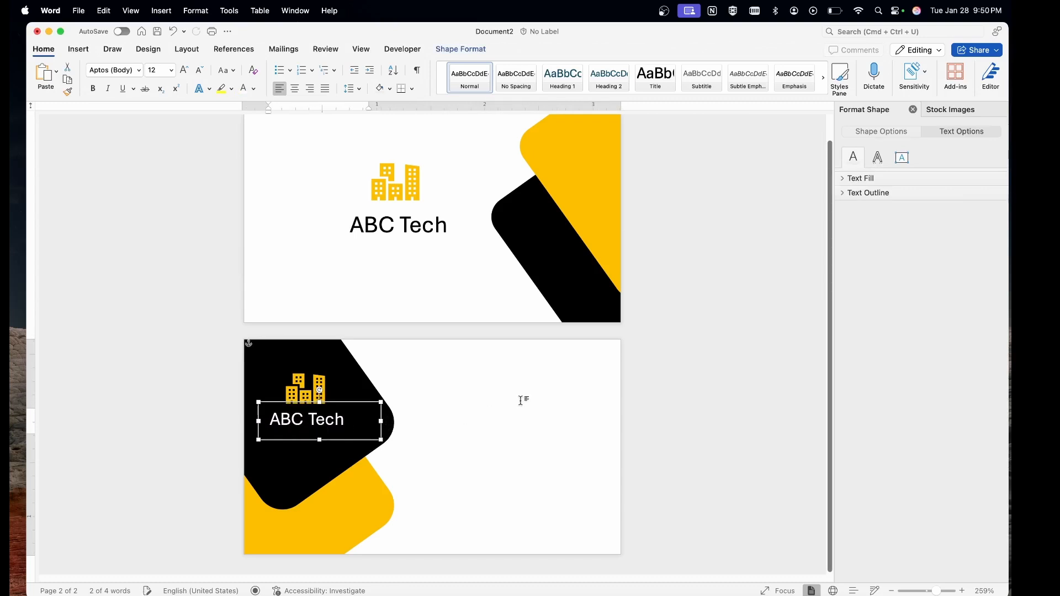
click(521, 400)
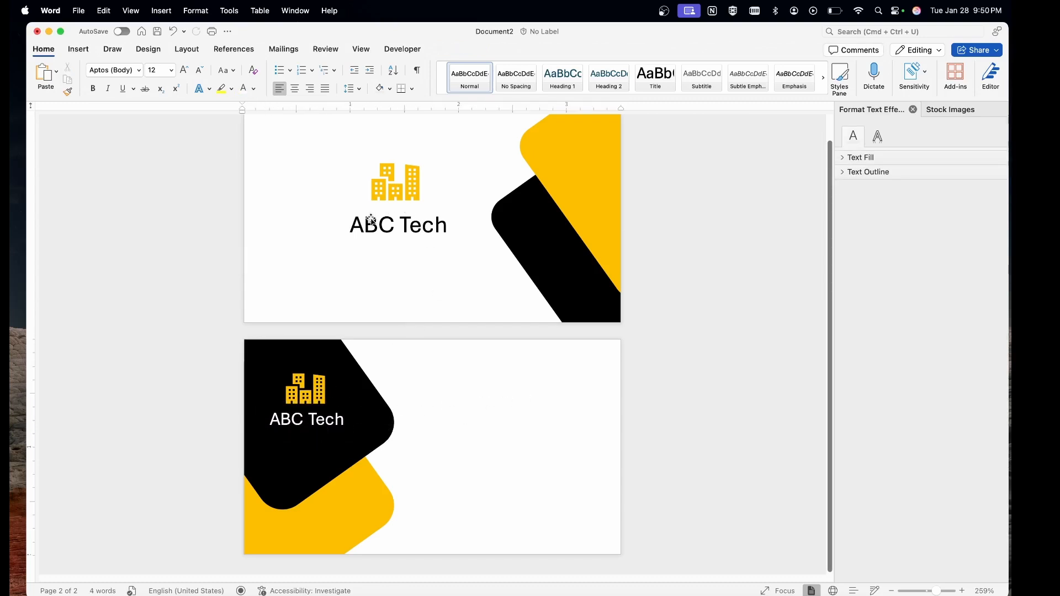
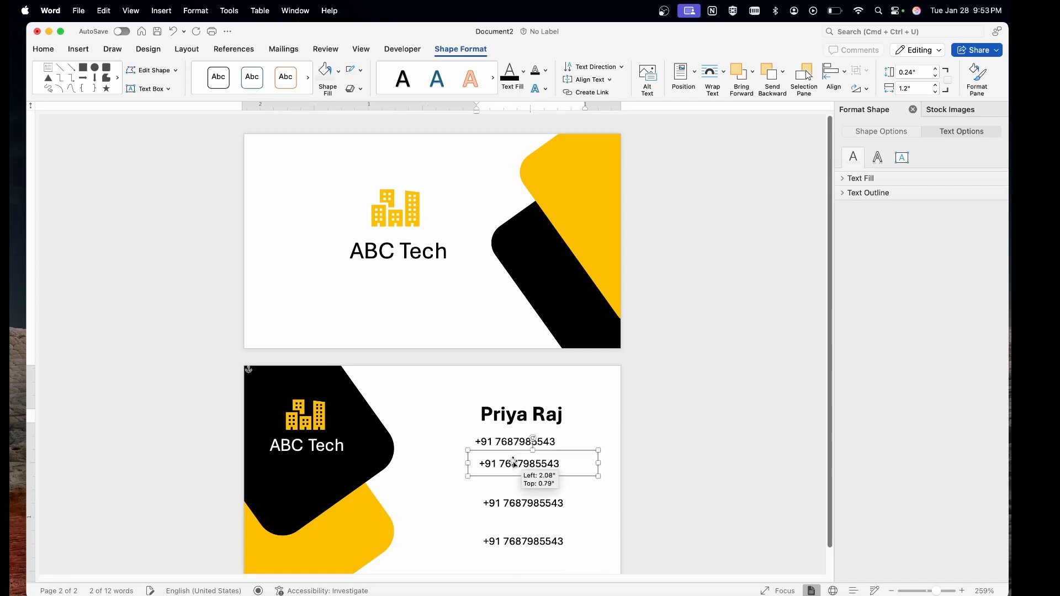
Replace two duplicate phone lines with the email address and website URL, widening the website box.
triple_click(514, 463)
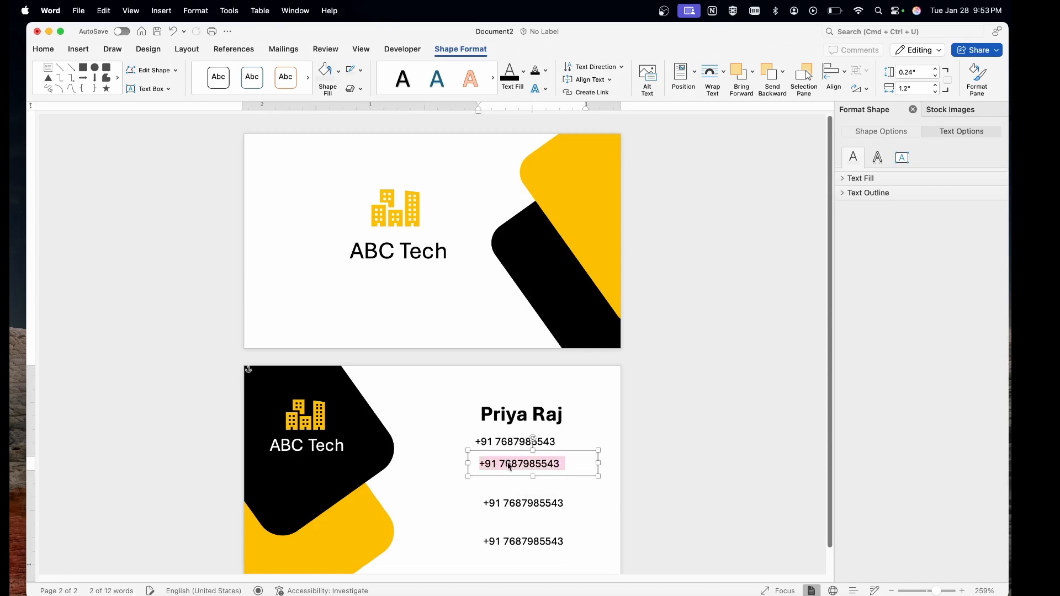
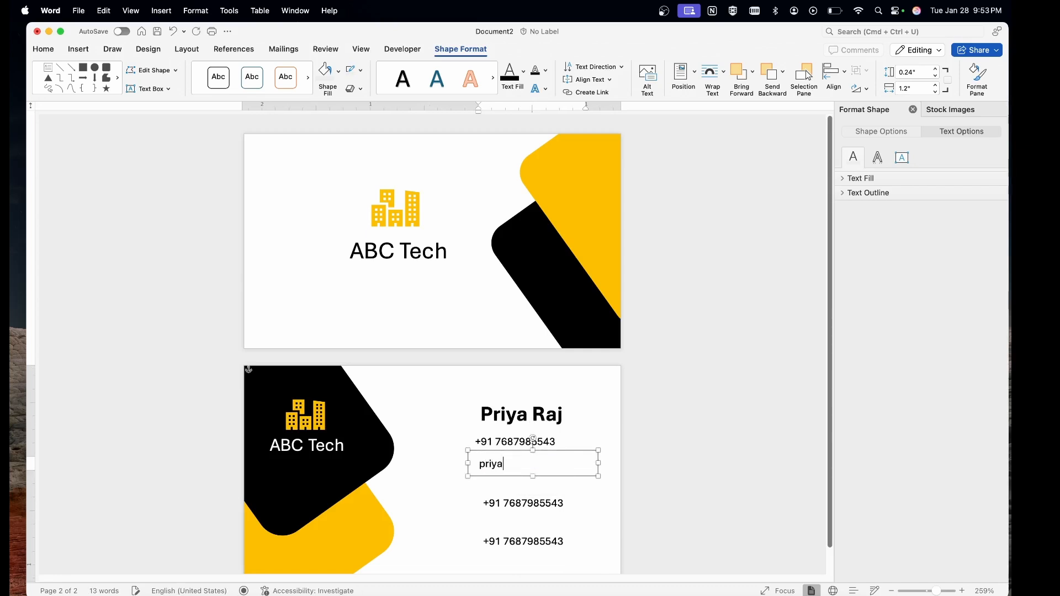
click(518, 505)
drag(507, 502, 499, 486)
triple_click(500, 487)
key(BackSpace)
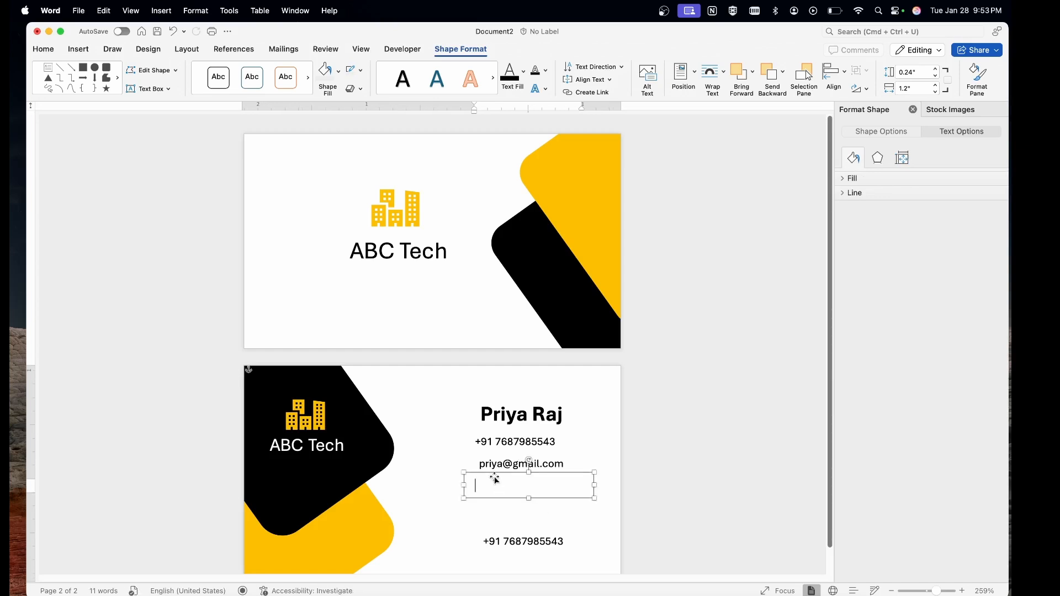
text(www.)
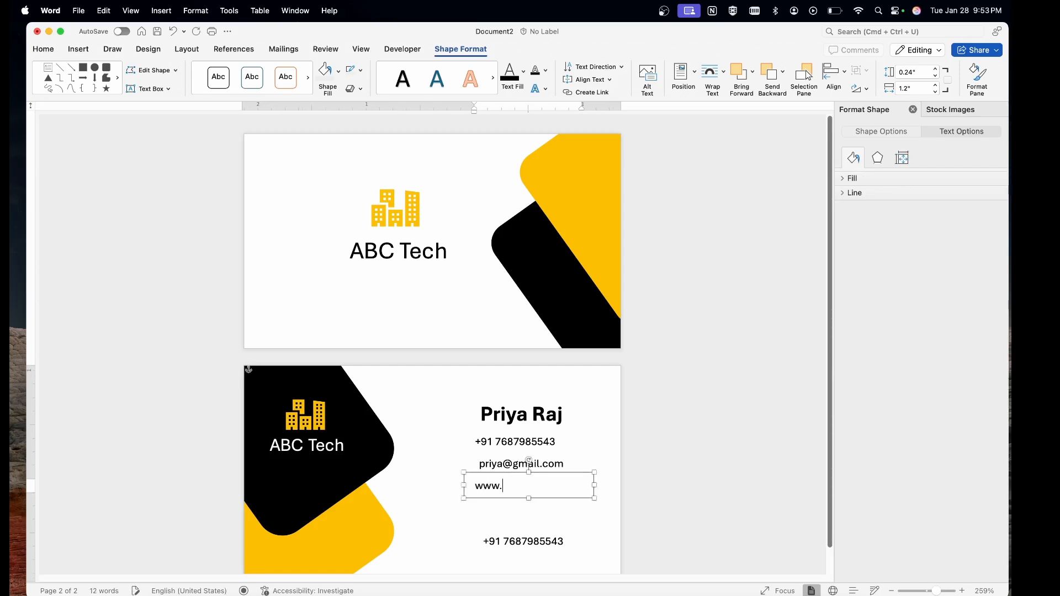
text(ht)
text(tps://priya.com)
drag(594, 486, 606, 485)
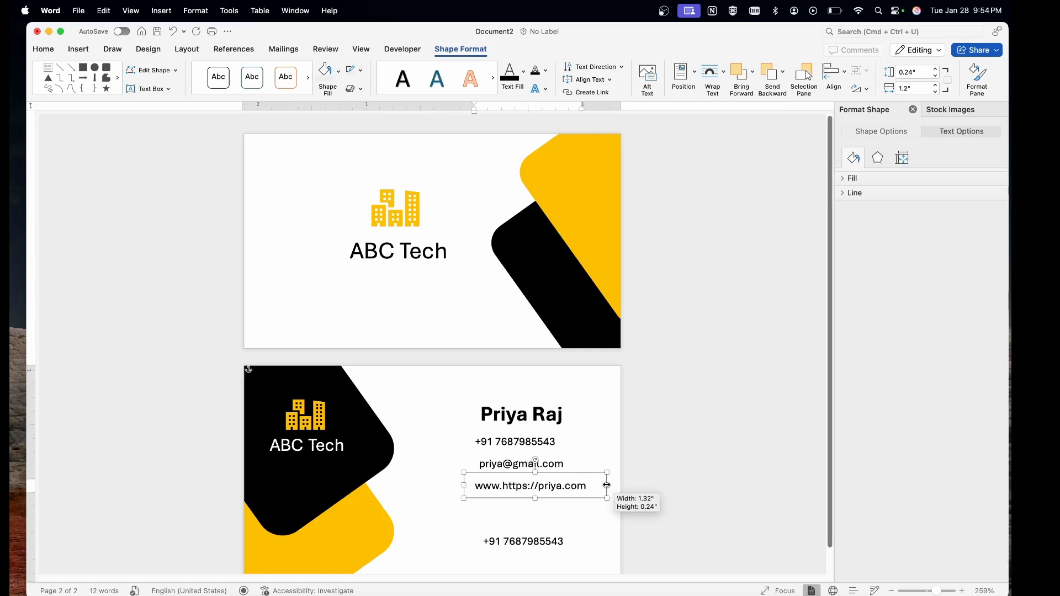
Move the bottom phone box up and retype it as the postal address.
drag(513, 543, 513, 517)
triple_click(519, 519)
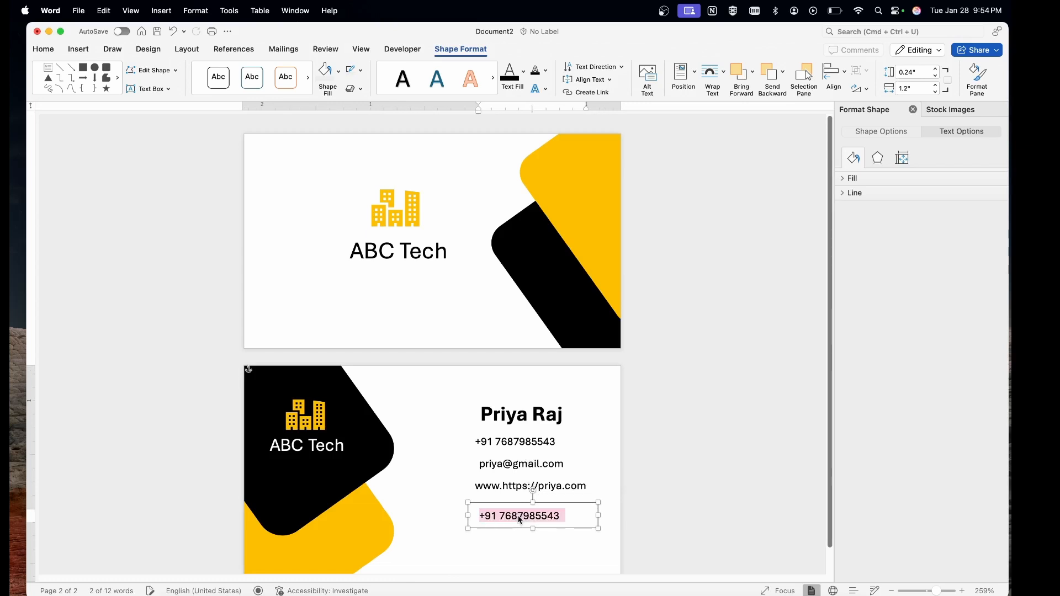
key(BackSpace)
text(Ab)
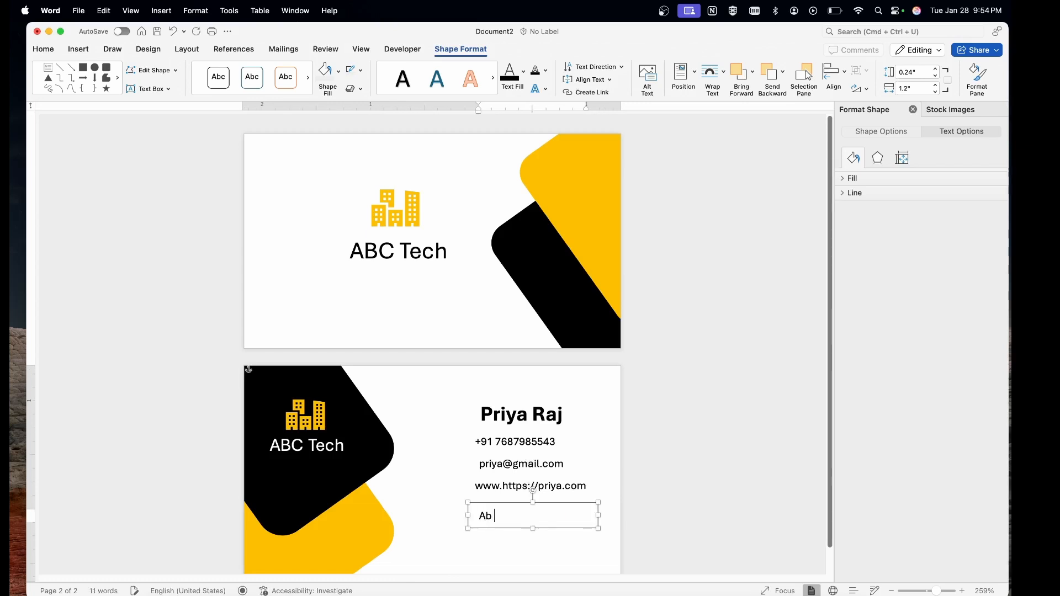
text( road)
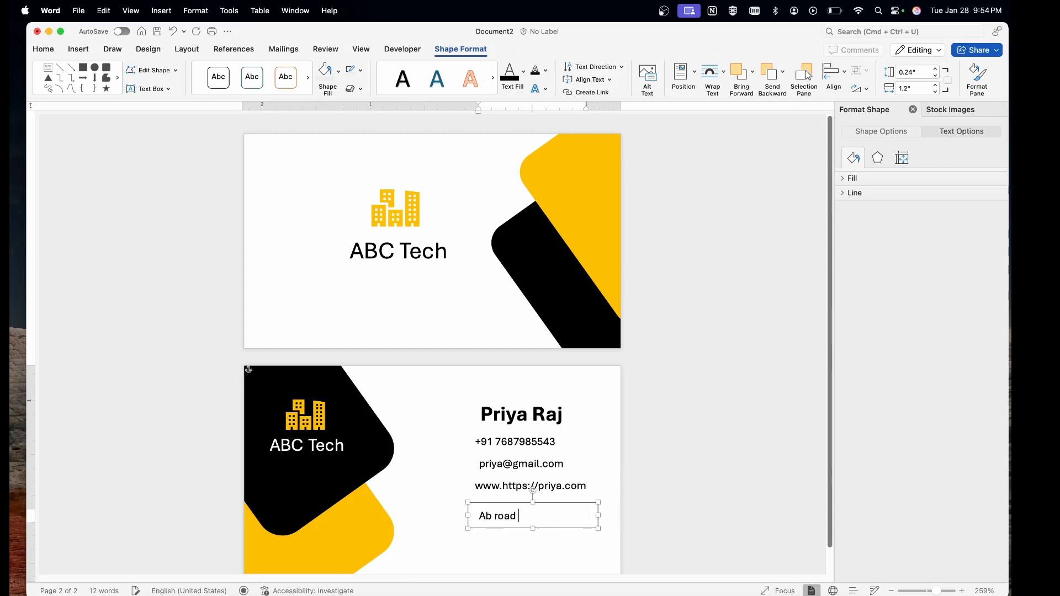
text( MH , Dekhi)
Select the four contact lines and distribute them evenly vertically.
shift+click(507, 485)
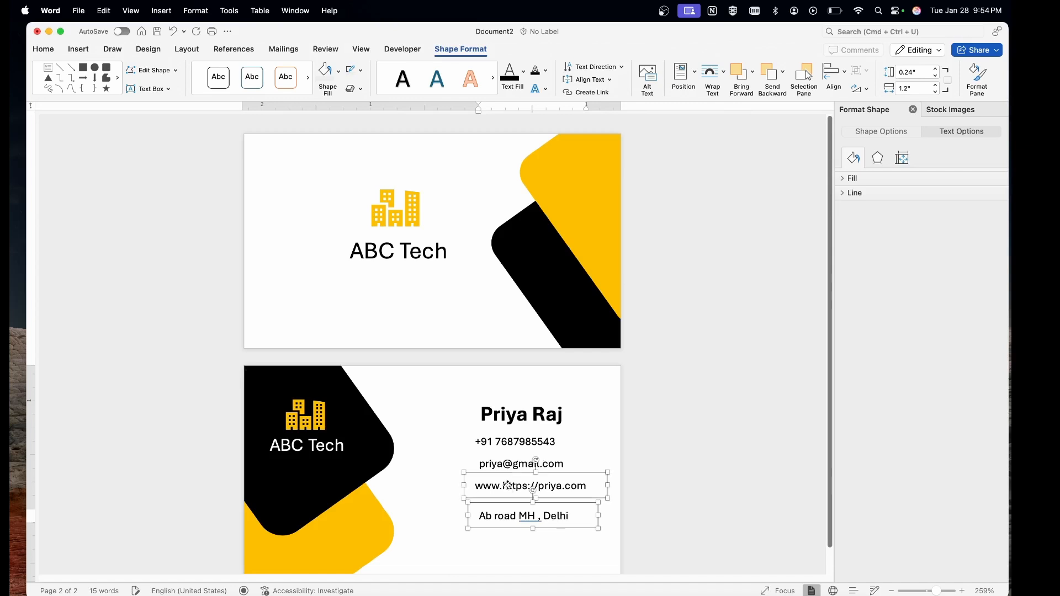
shift+click(508, 466)
shift+click(507, 439)
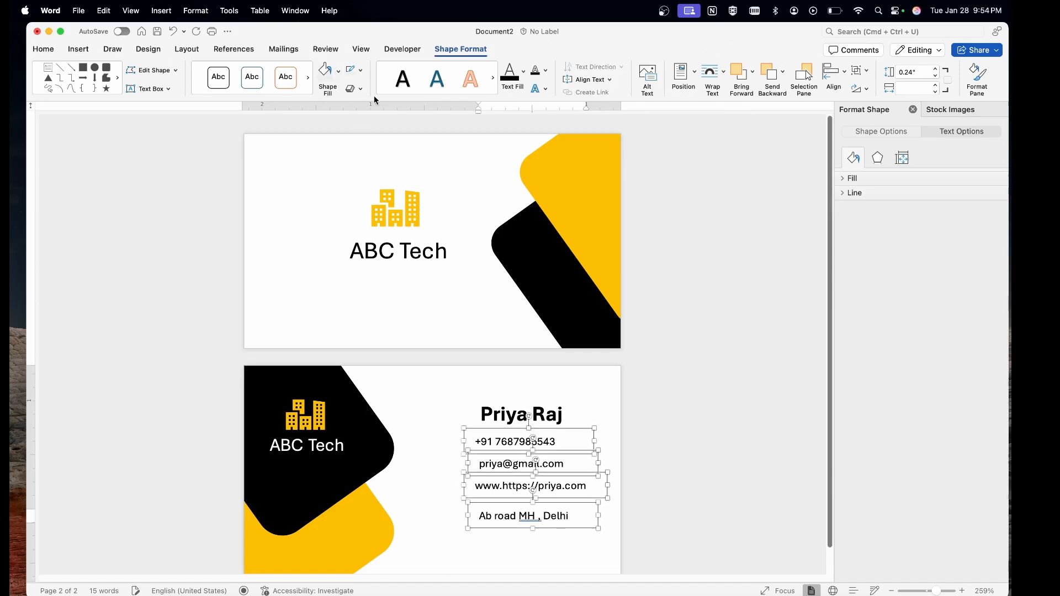
click(180, 53)
click(601, 78)
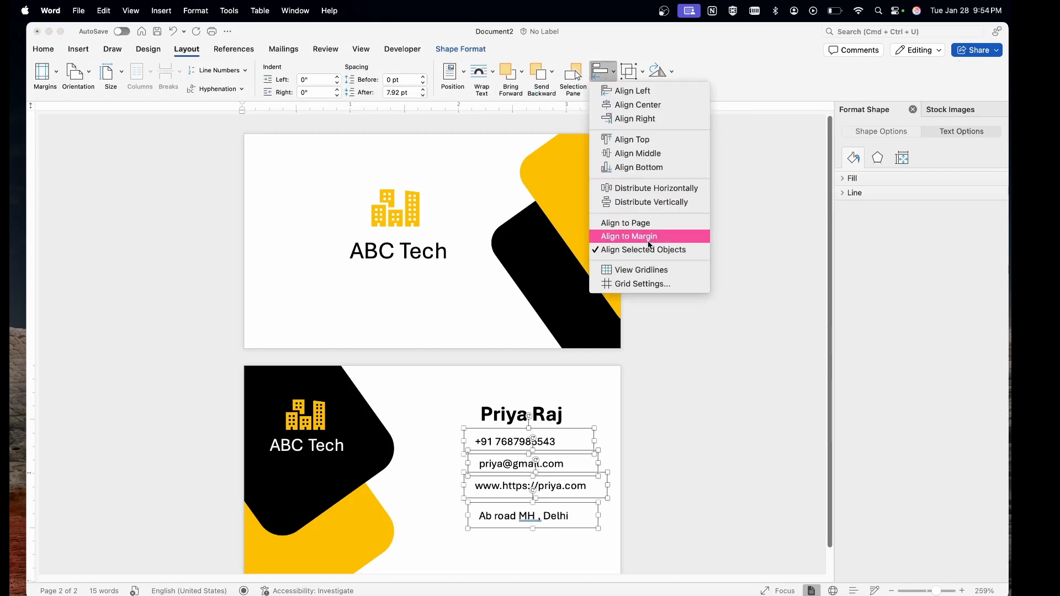
click(657, 203)
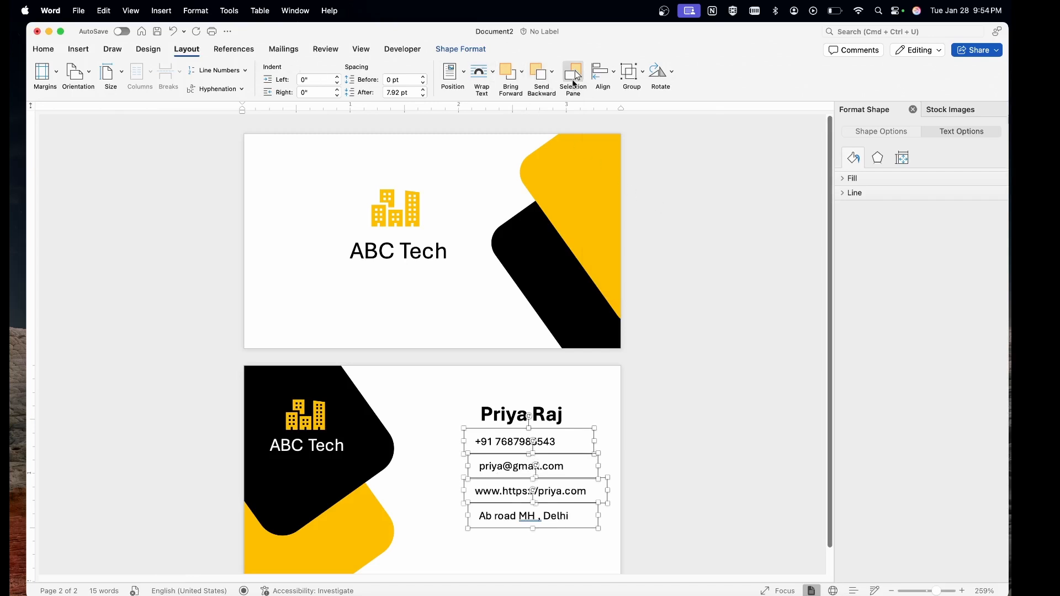
Right-align the four contact lines, after undoing a centre alignment.
click(607, 72)
click(629, 107)
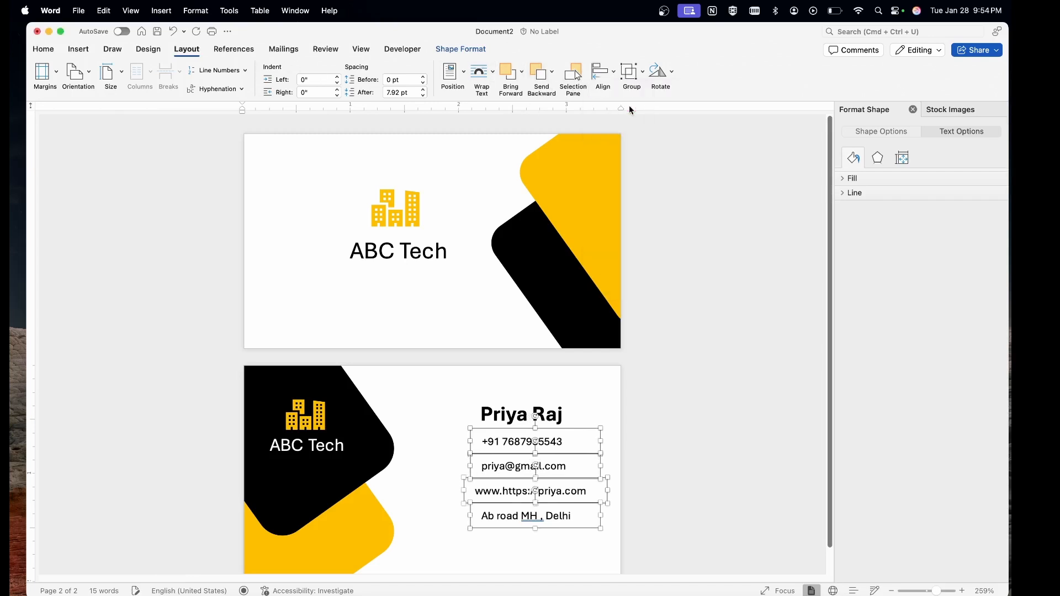
click(518, 381)
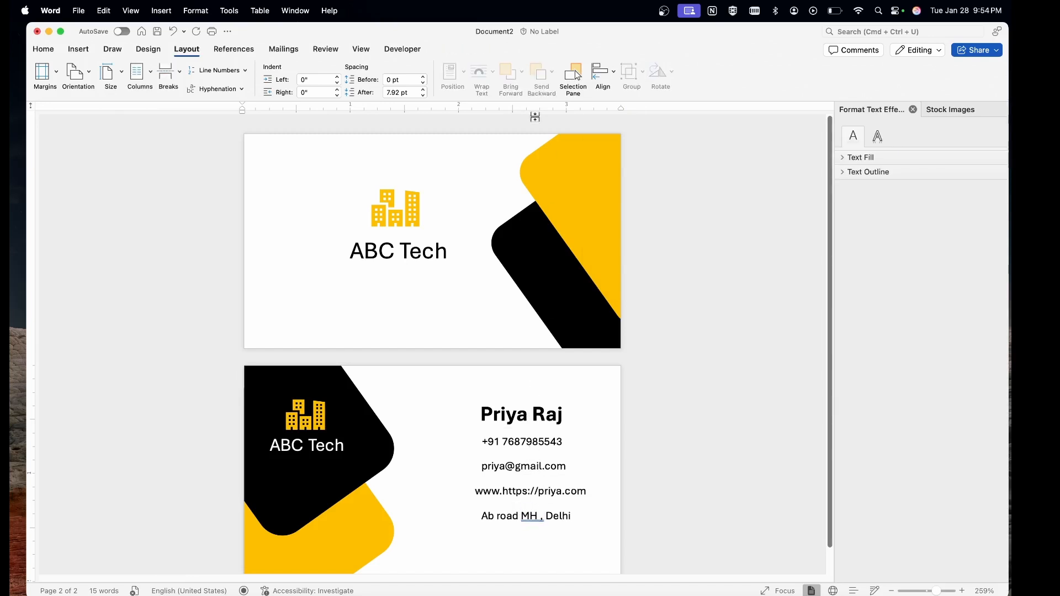
key(super+z)
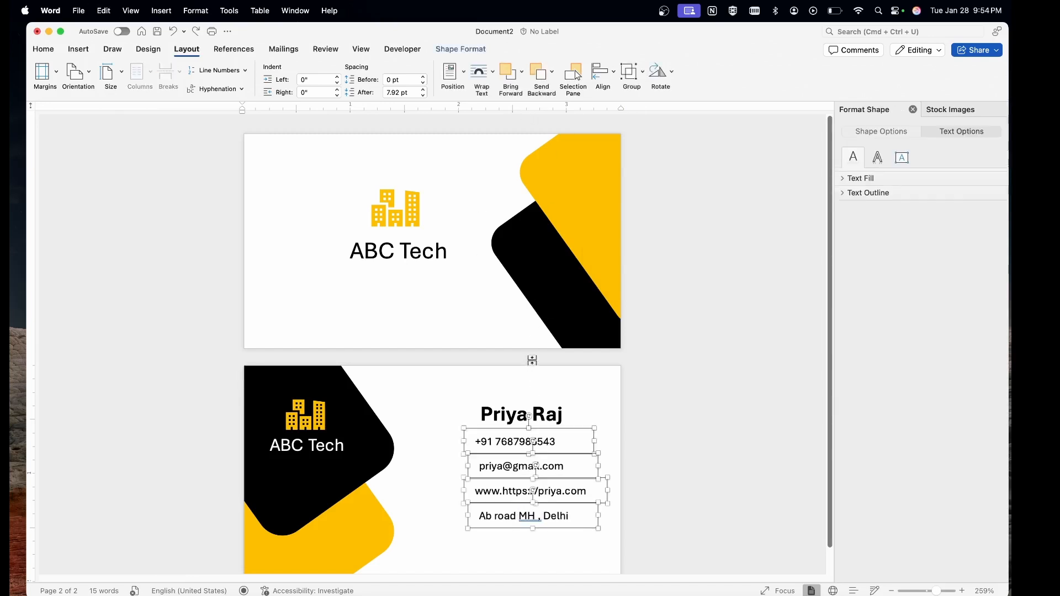
click(575, 71)
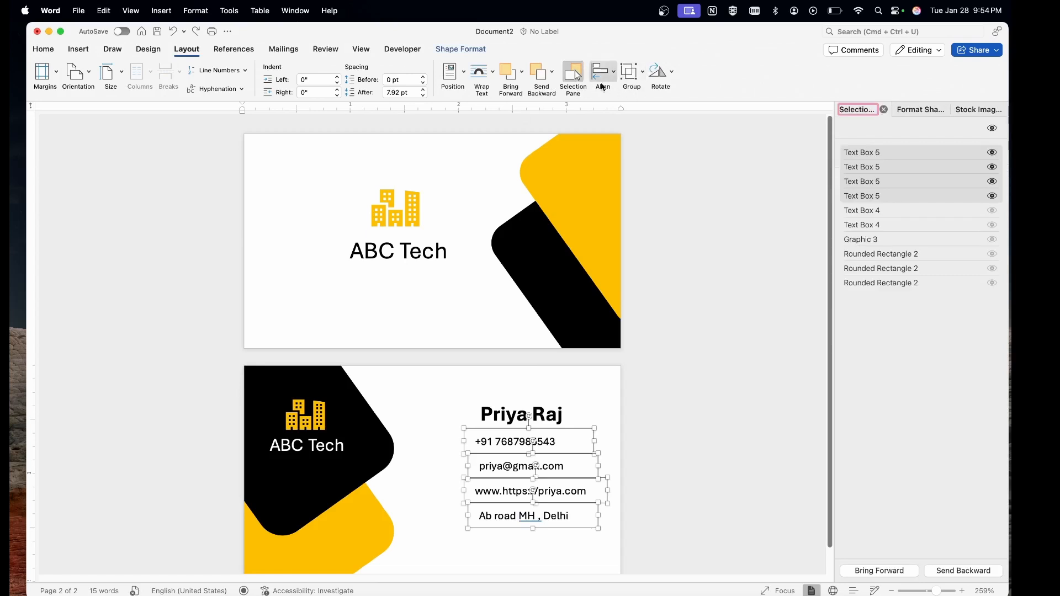
click(604, 87)
click(635, 118)
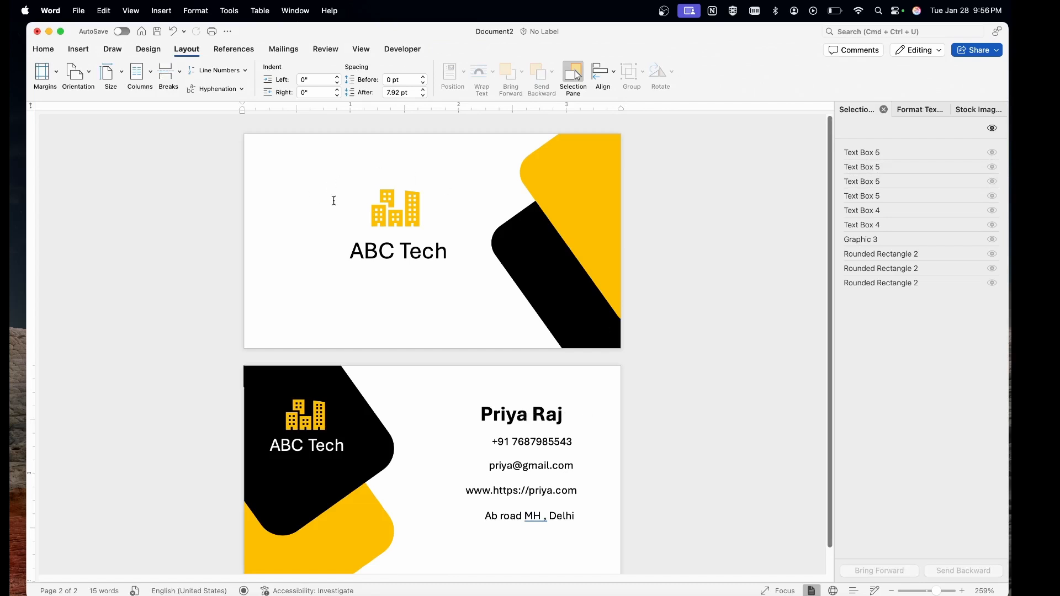
Nudge the phone-number line down slightly and check the layout.
drag(524, 445, 526, 448)
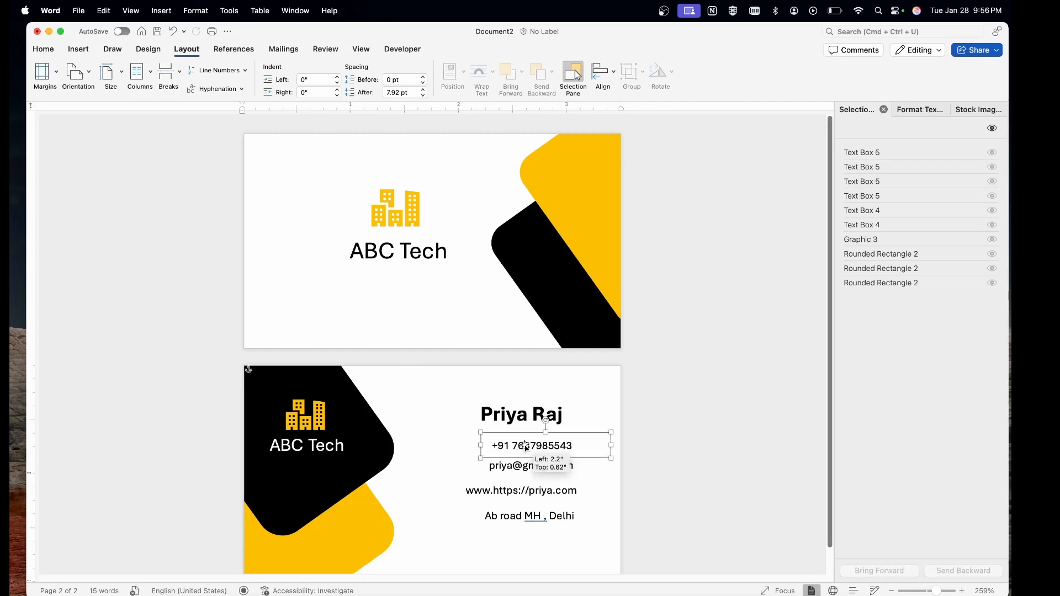
click(597, 390)
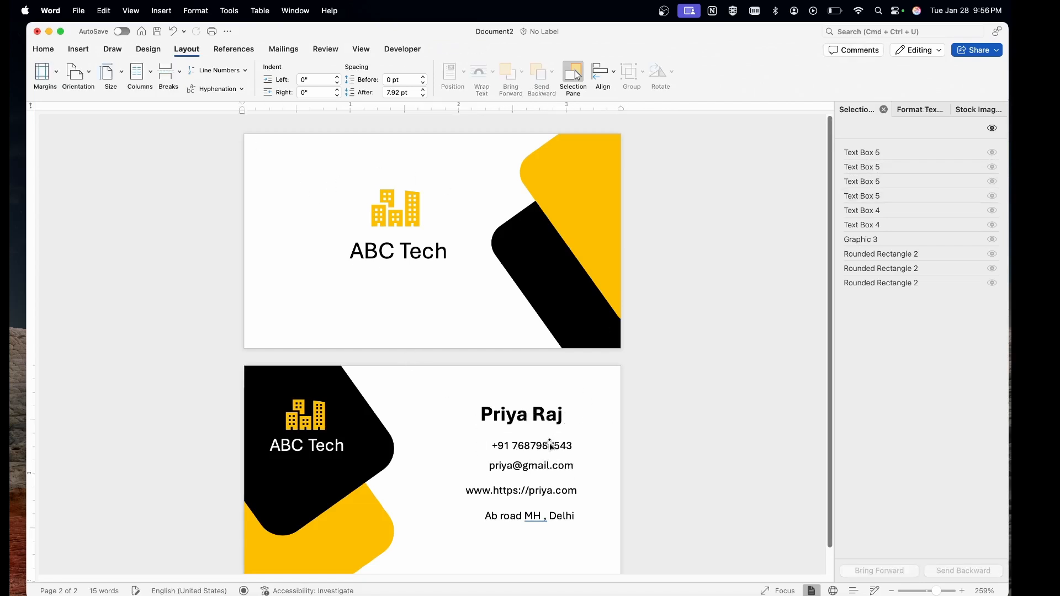
scroll(551, 446, down, 1)
scroll(550, 447, up, 5)
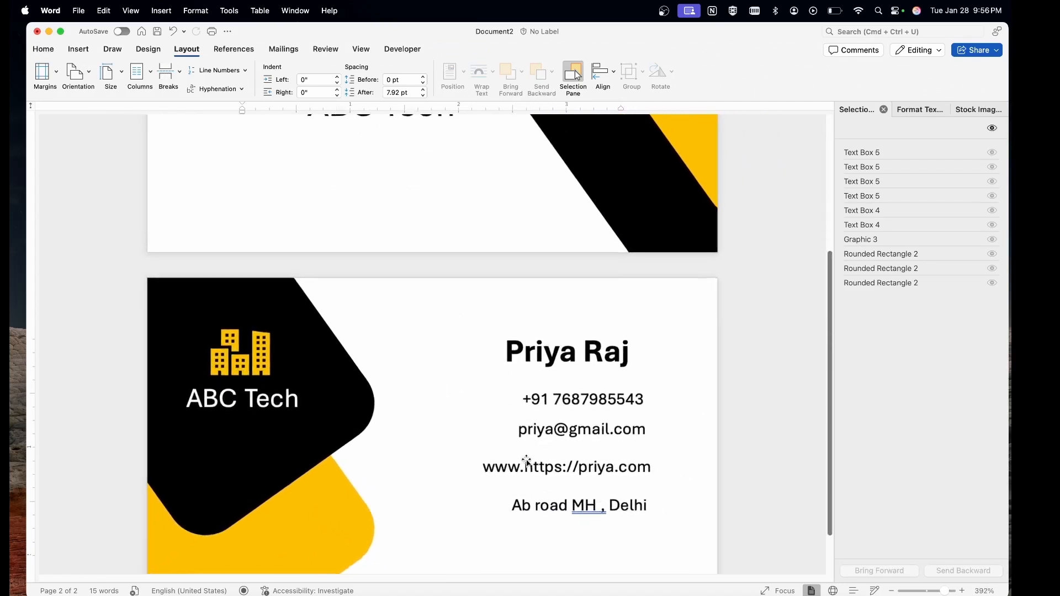
Insert a stock 'phone' icon set to float In Front of Text.
click(76, 50)
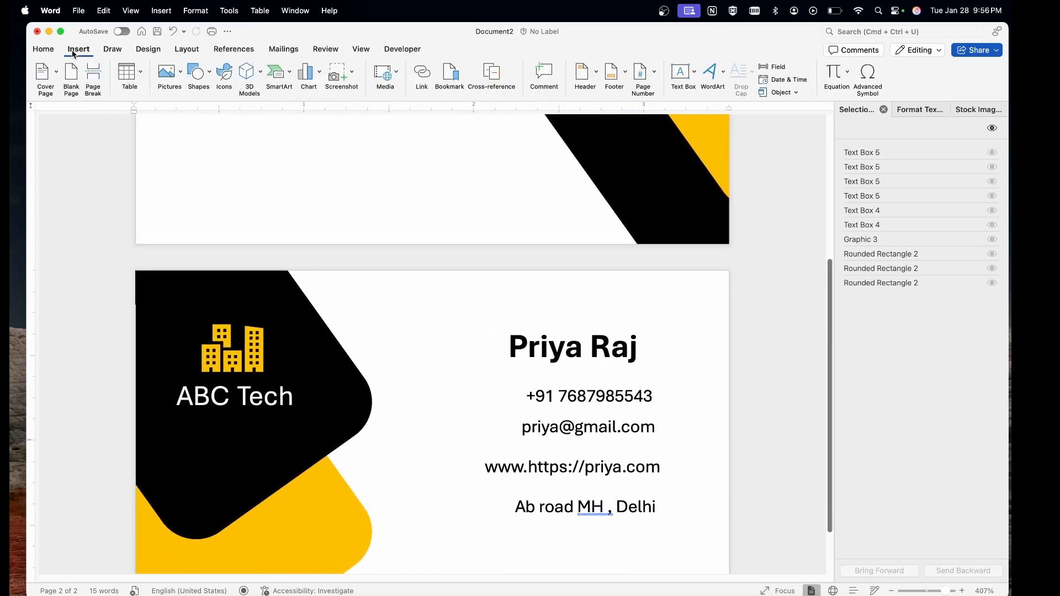
click(224, 75)
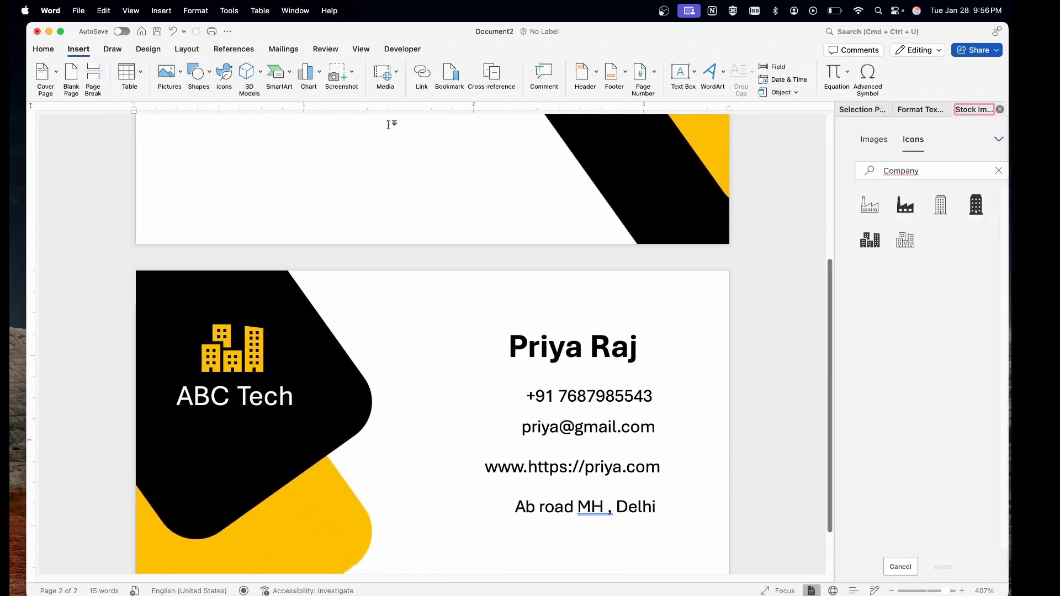
click(989, 171)
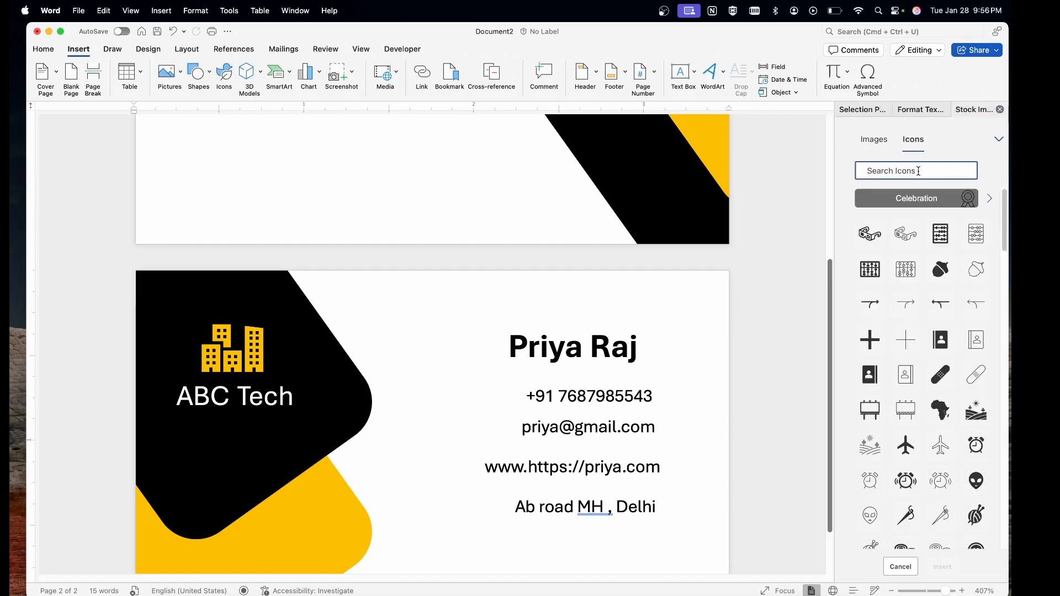
text(phone)
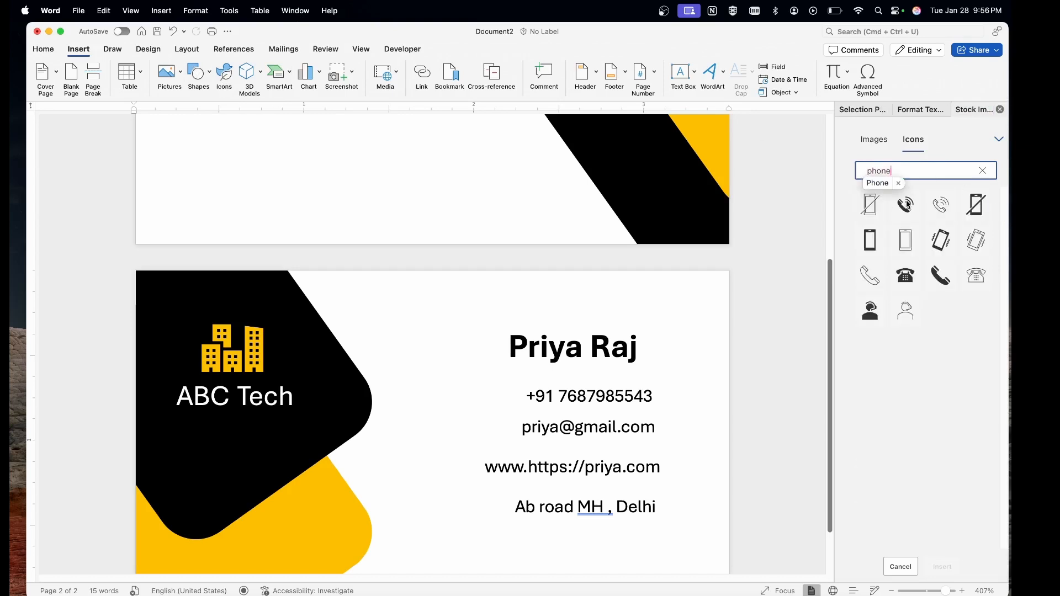
click(908, 203)
click(945, 566)
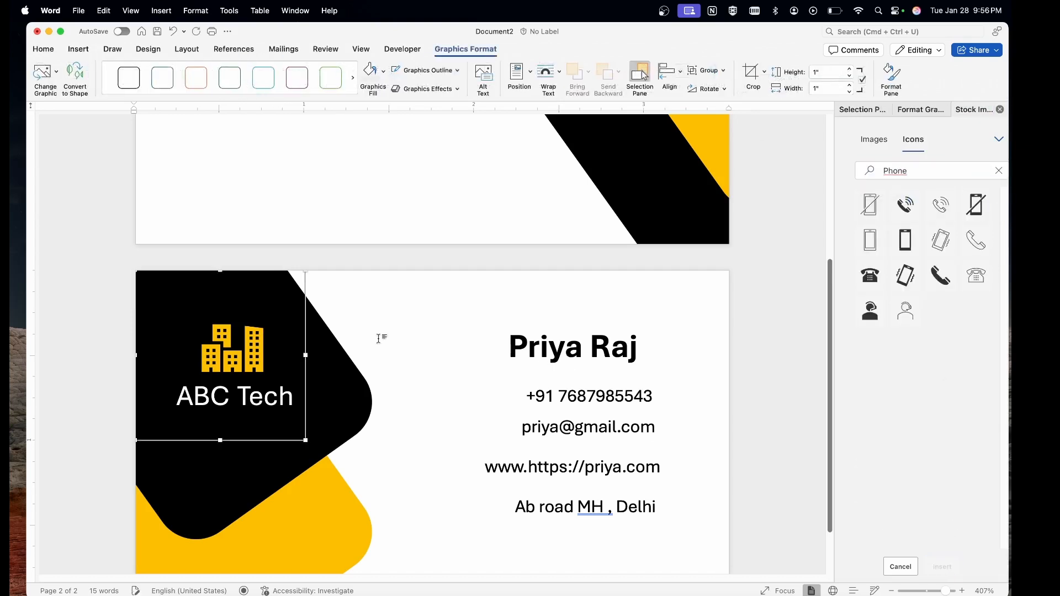
click(549, 77)
click(579, 187)
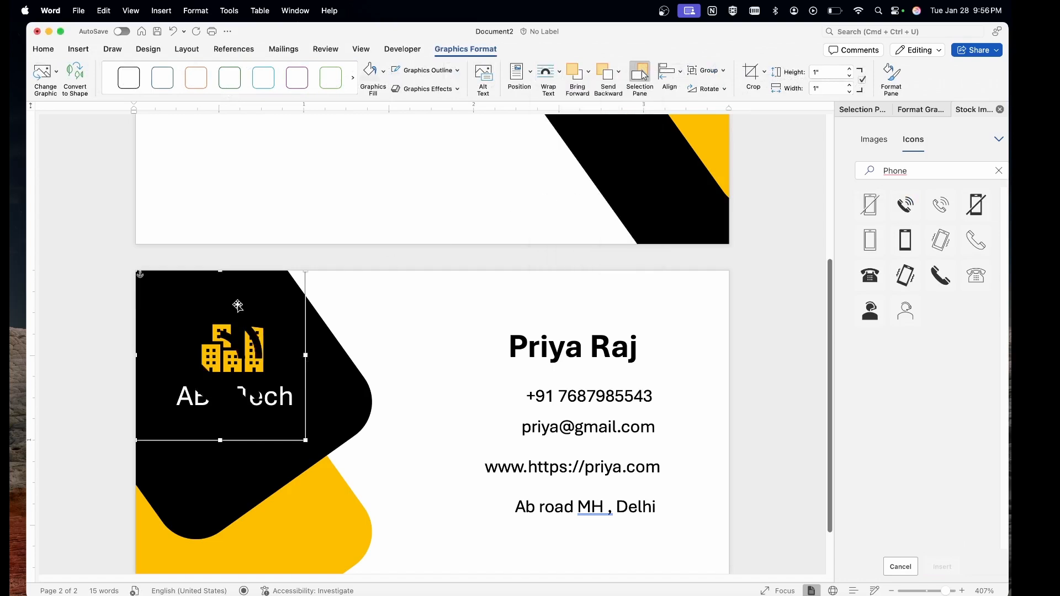
Resize the phone icon to 0.17" and place it beside the phone number.
drag(226, 330, 311, 343)
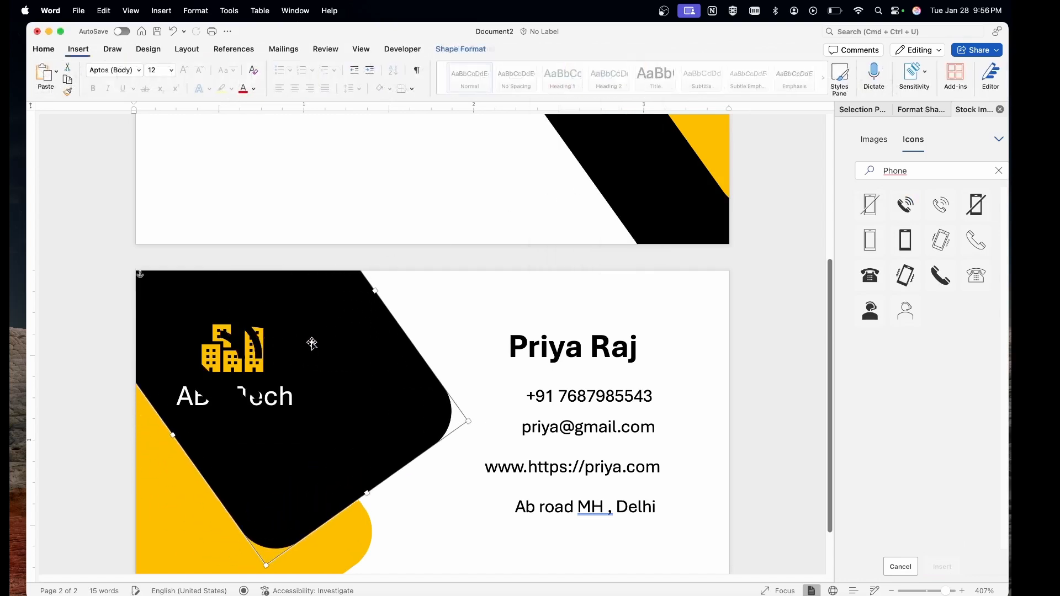
key(super+z)
click(232, 337)
drag(232, 338, 496, 343)
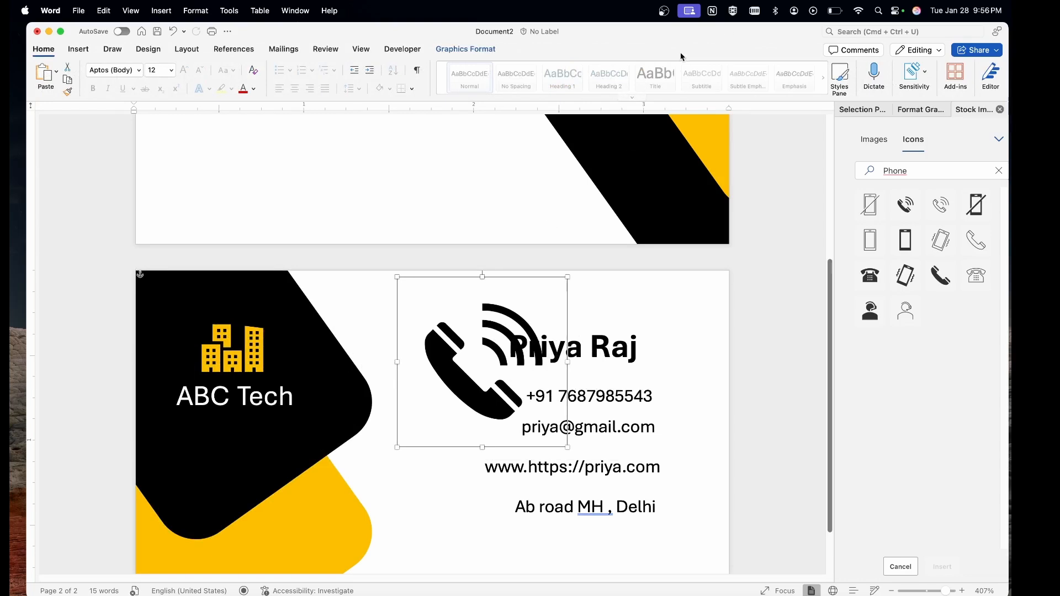
click(478, 49)
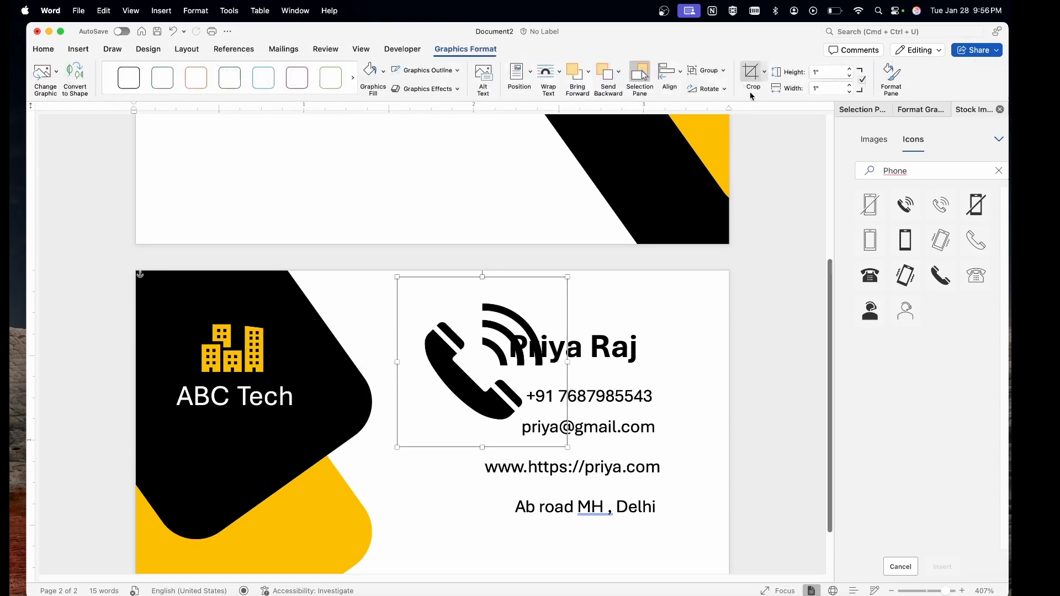
click(827, 74)
text(0.17)
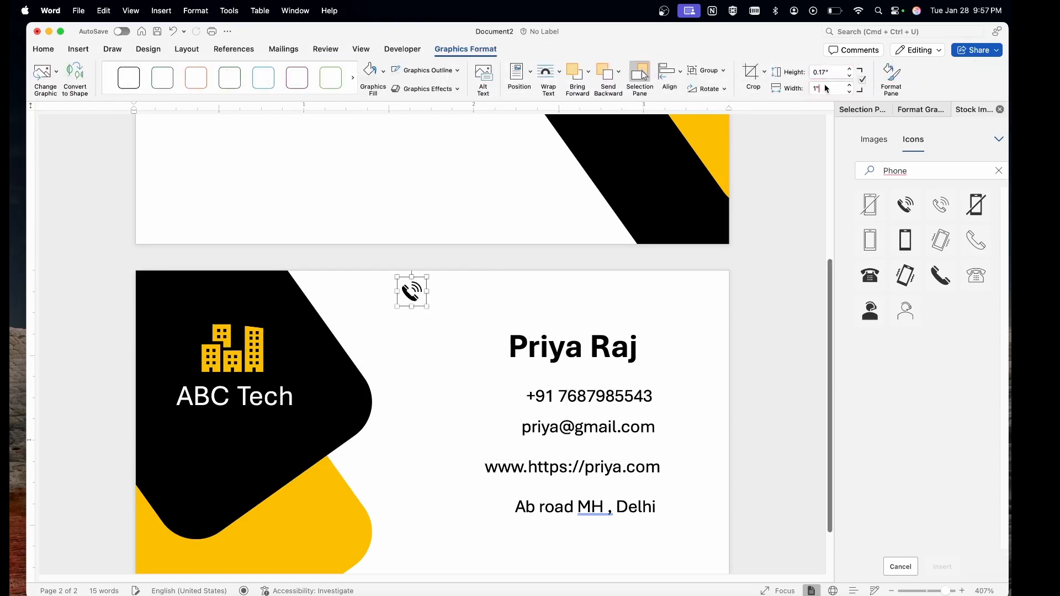
click(825, 85)
click(776, 221)
click(412, 291)
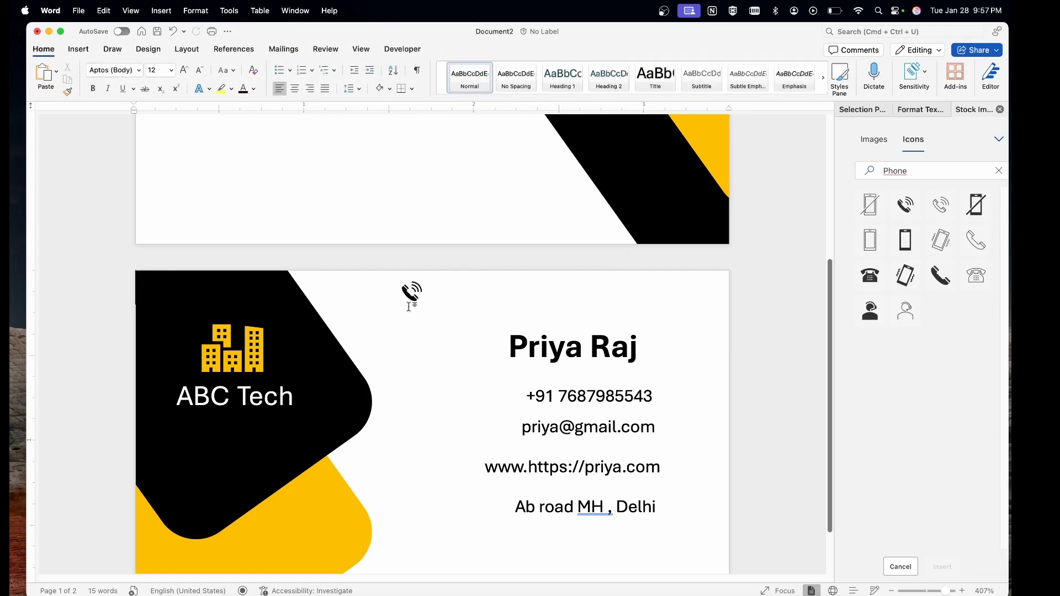
drag(412, 292, 672, 392)
Insert a stock 'email' envelope icon set to In Front of Text.
click(480, 345)
click(669, 394)
click(590, 431)
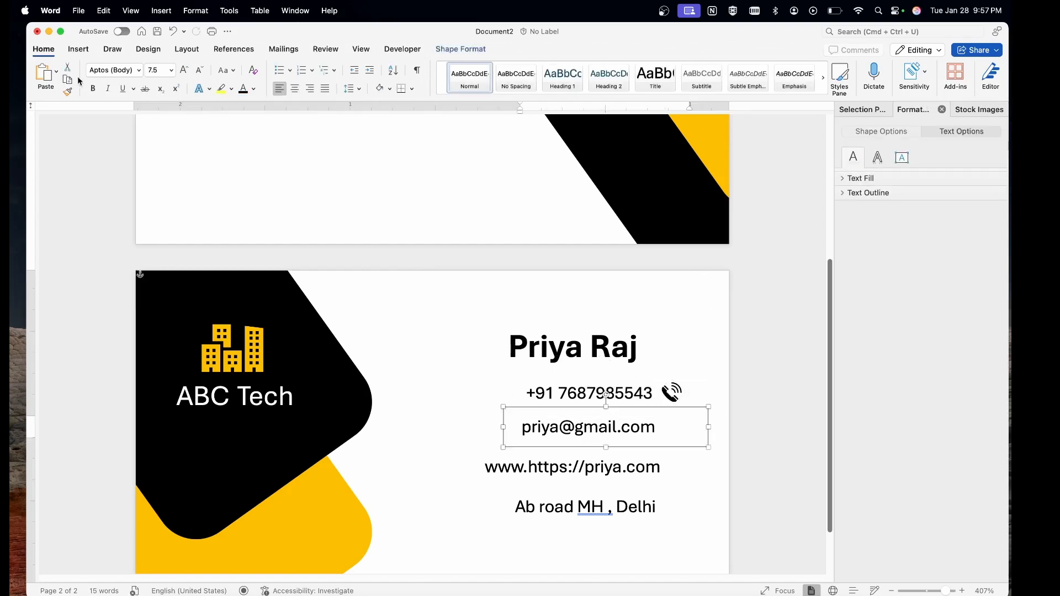
click(78, 49)
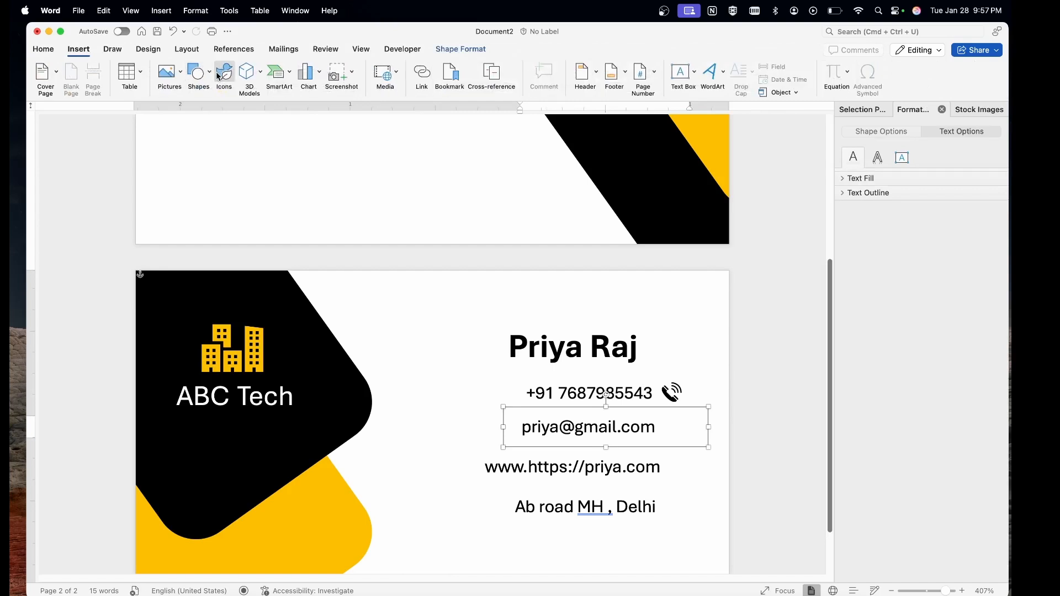
click(223, 76)
click(916, 172)
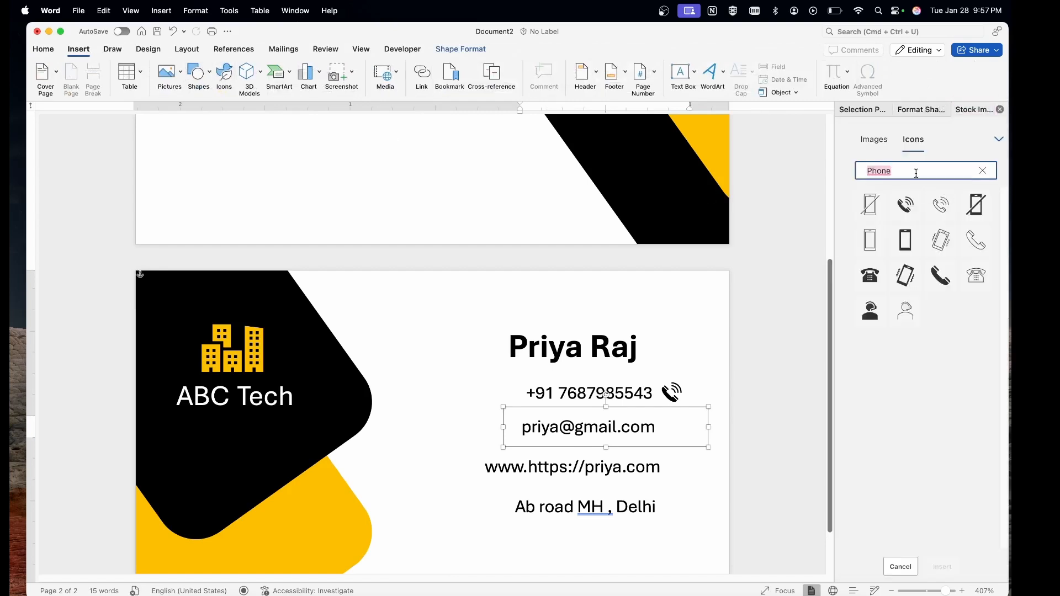
text(email)
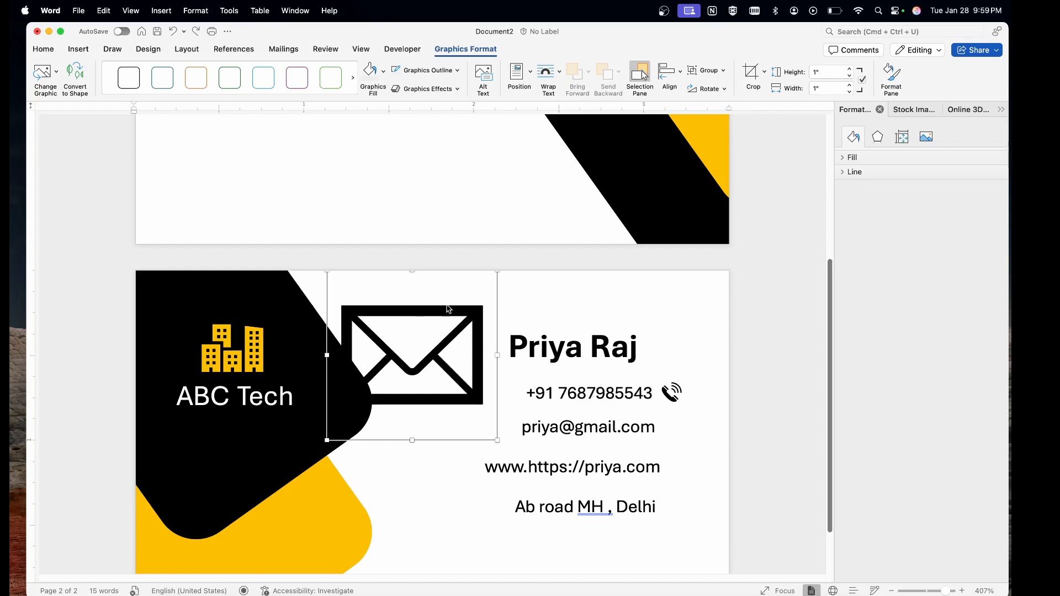
click(545, 80)
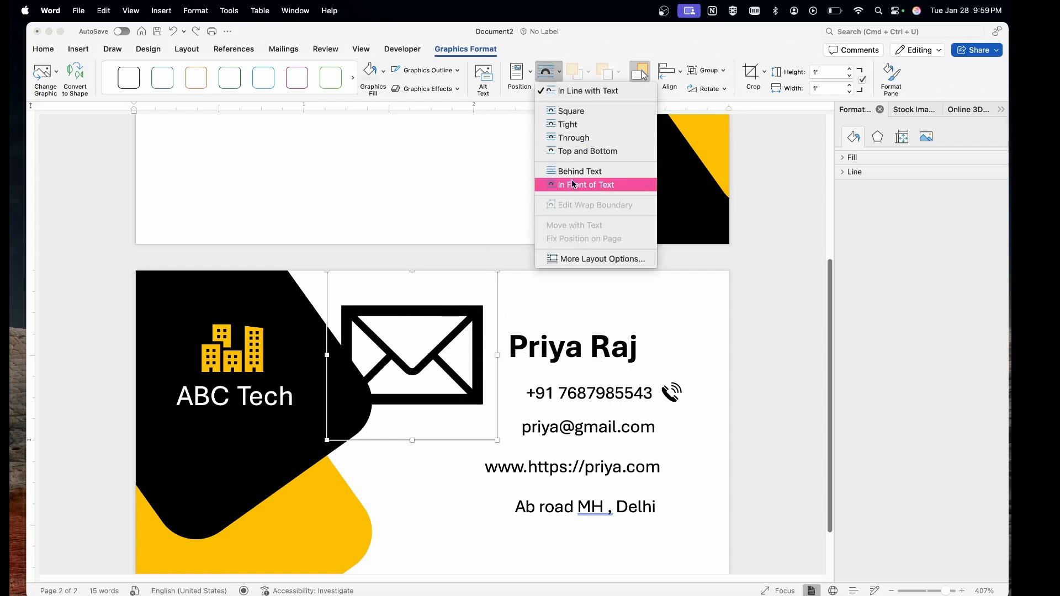
click(573, 184)
Set the envelope's height to 0.17" and place it beside the email address.
click(823, 73)
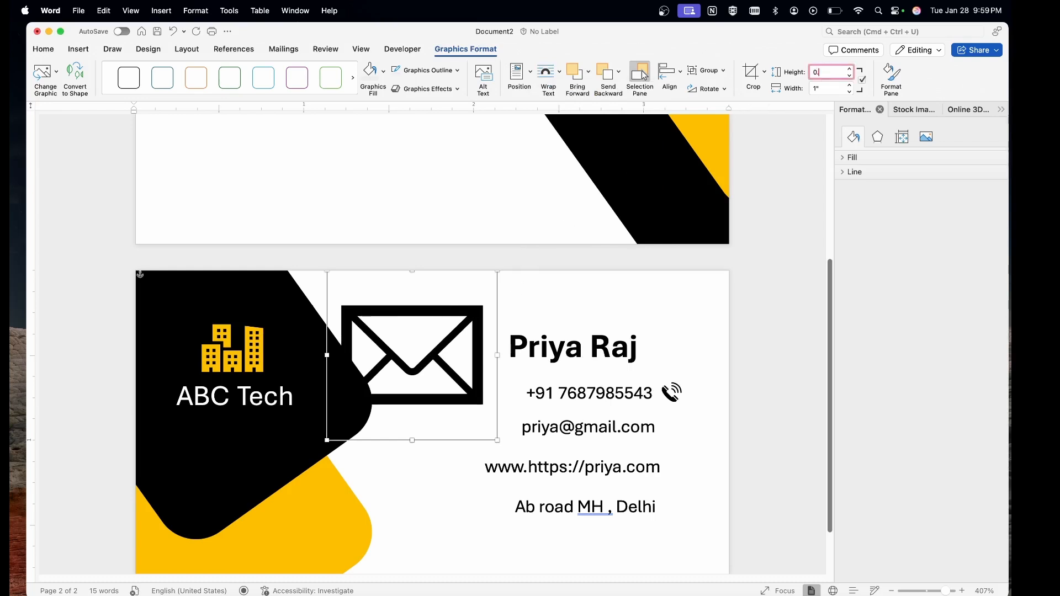
text(0.17)
key(Return)
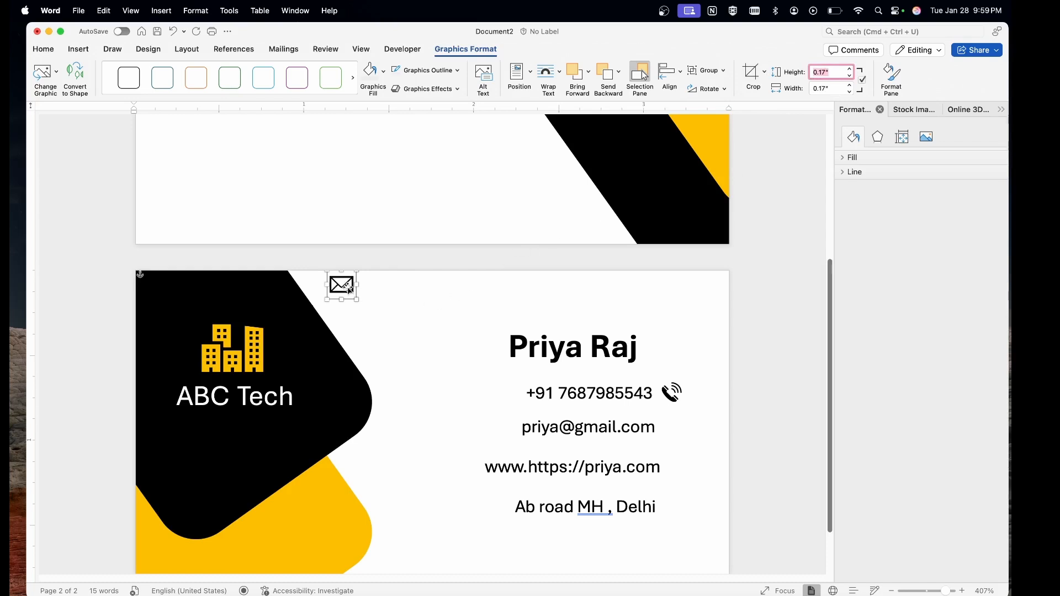
drag(349, 290, 682, 434)
click(444, 369)
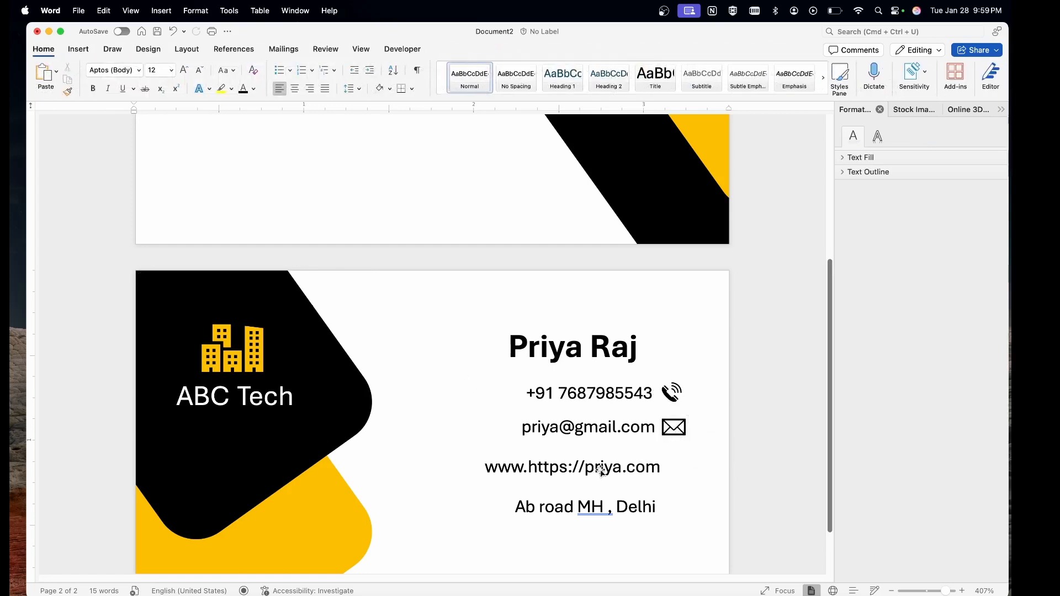
Insert a globe icon from a 'world' icon search, floating In Front of Text.
click(148, 50)
click(112, 49)
click(79, 50)
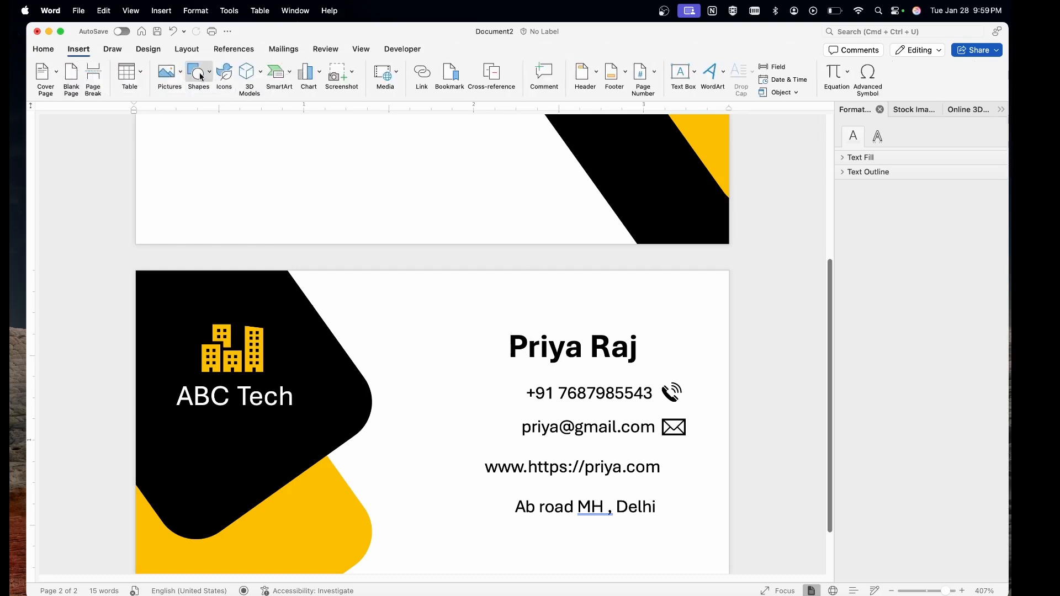
click(200, 76)
click(224, 75)
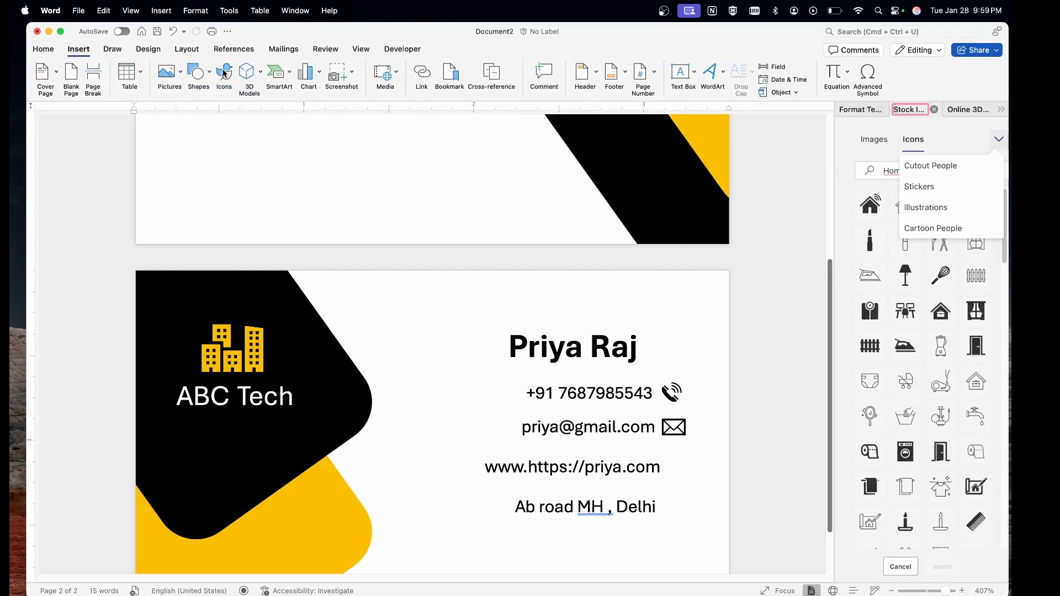
click(890, 170)
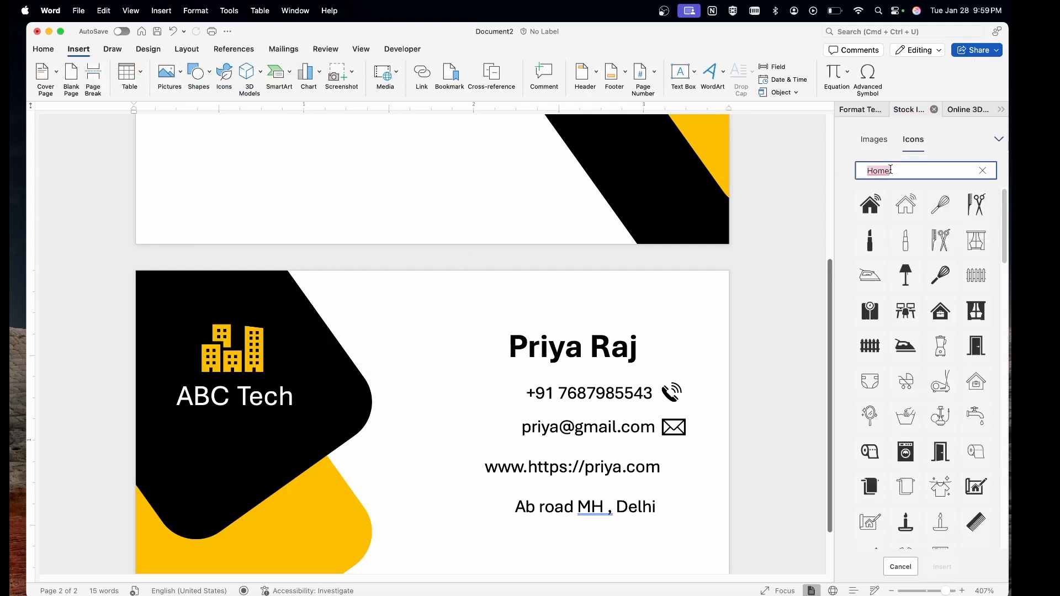
key(BackSpace)
text(world)
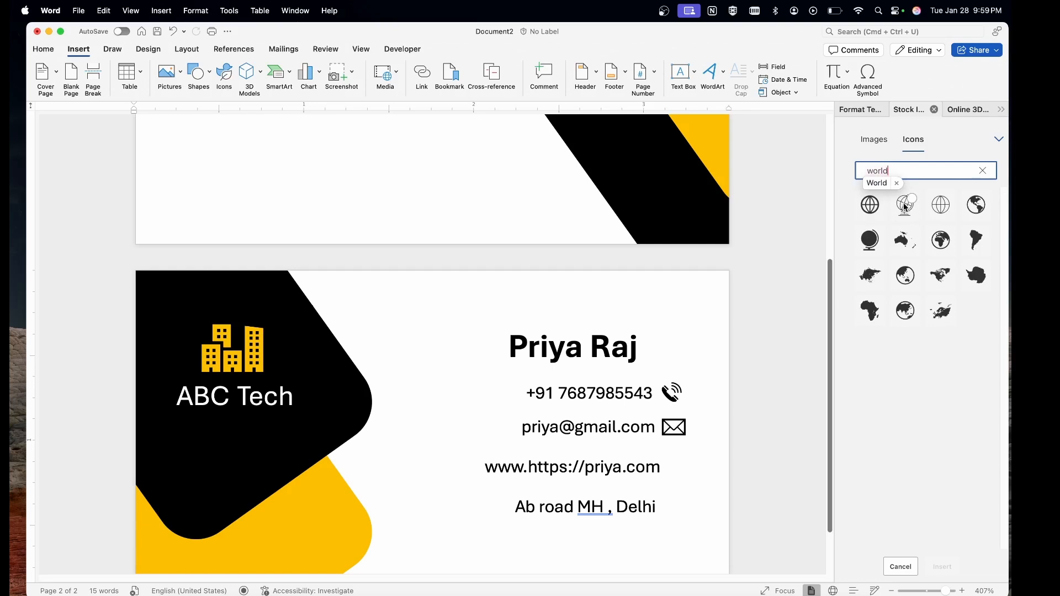
click(870, 206)
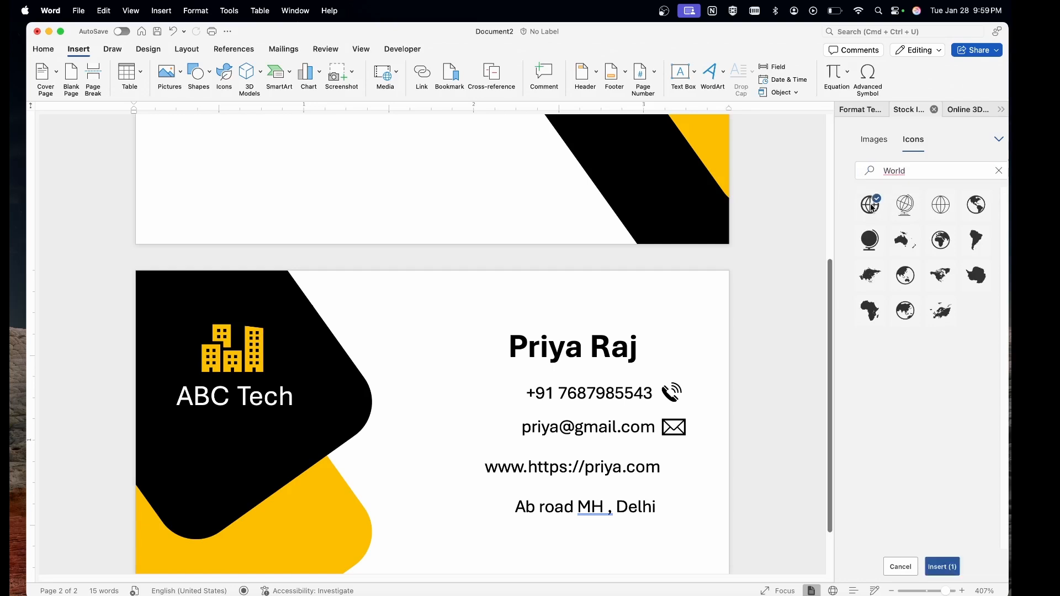
click(935, 564)
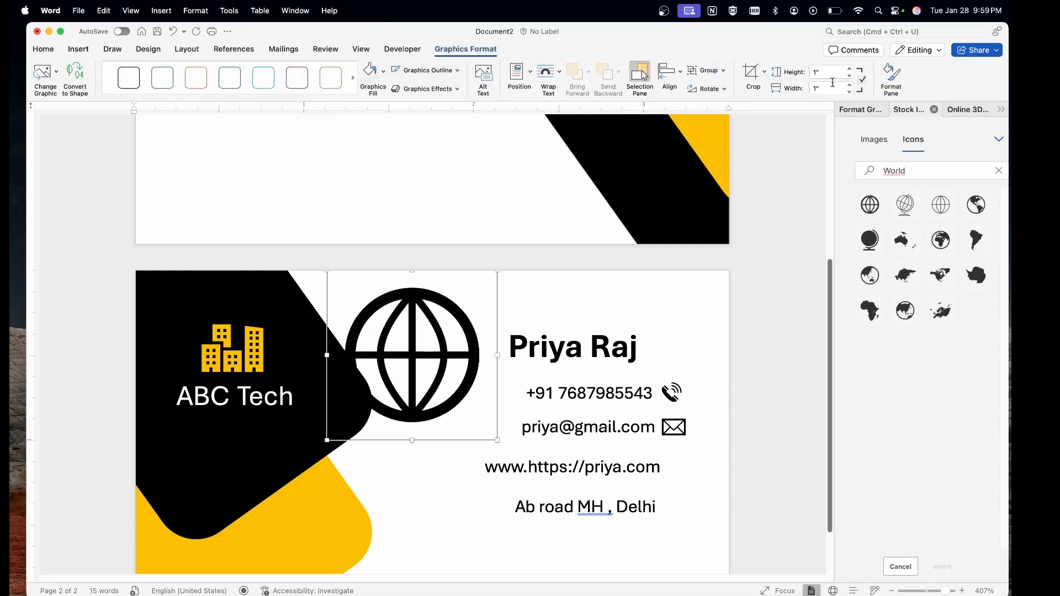
click(548, 77)
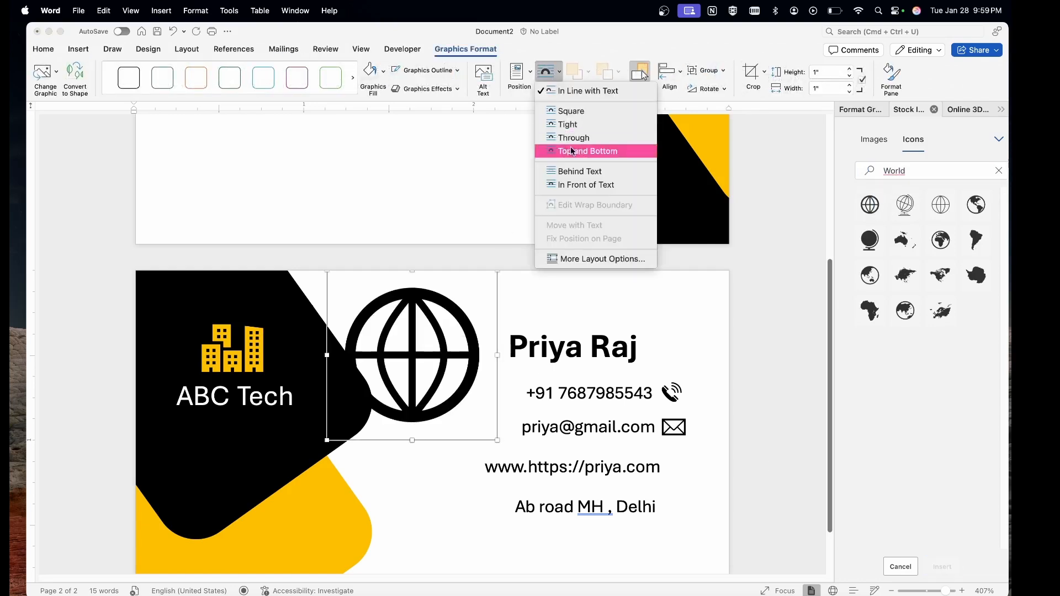
click(574, 187)
Set the globe's height to 0.17" and place it beside the website line.
click(823, 72)
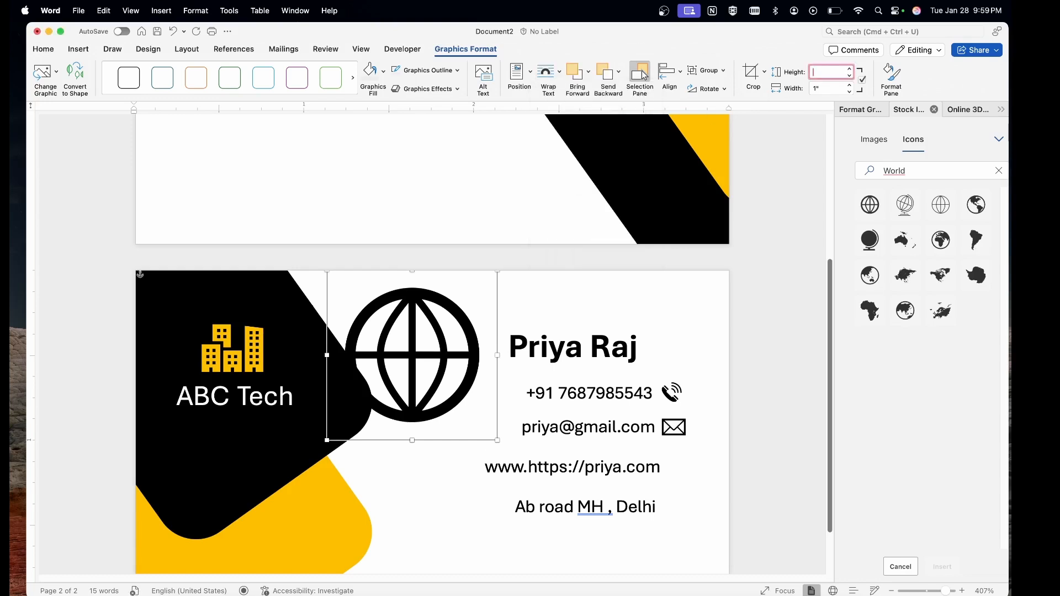
text(0.17)
key(Return)
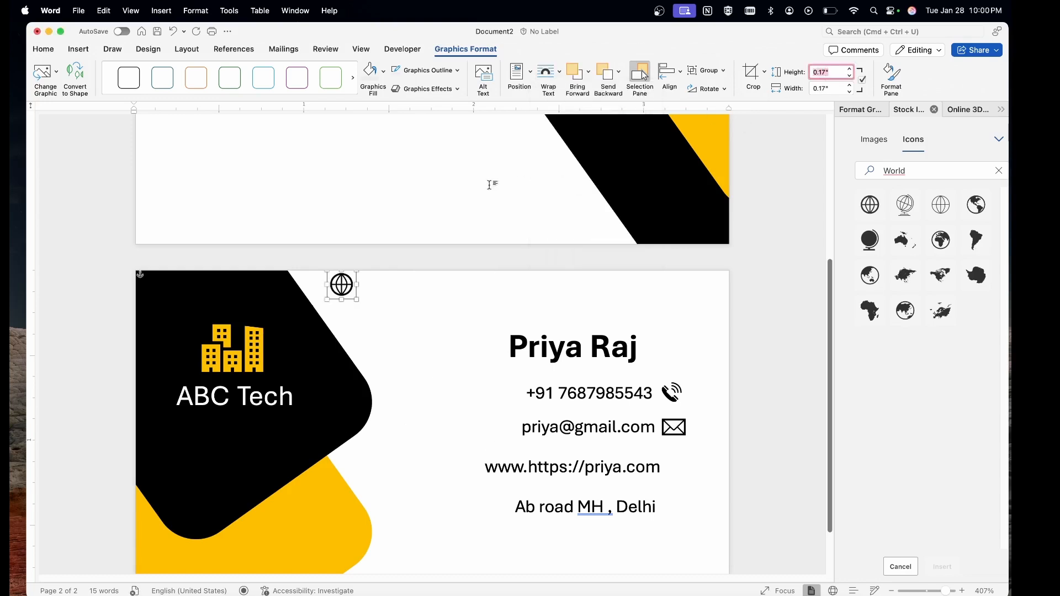
drag(343, 284, 675, 468)
click(433, 395)
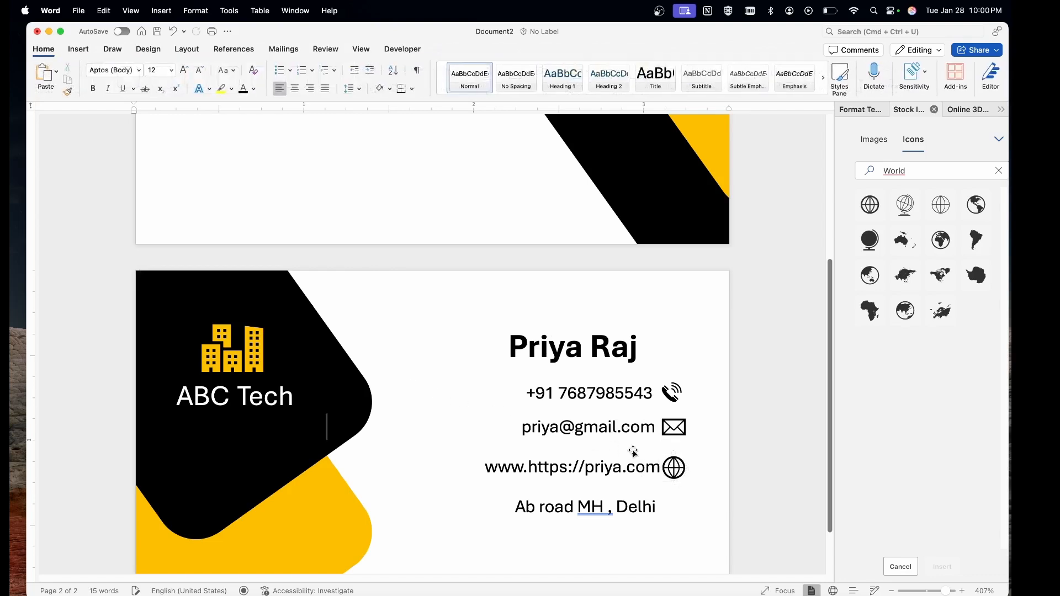
Insert a house icon from a 'home' icon search, floating In Front of Text.
click(926, 170)
key(BackSpace)
text(home)
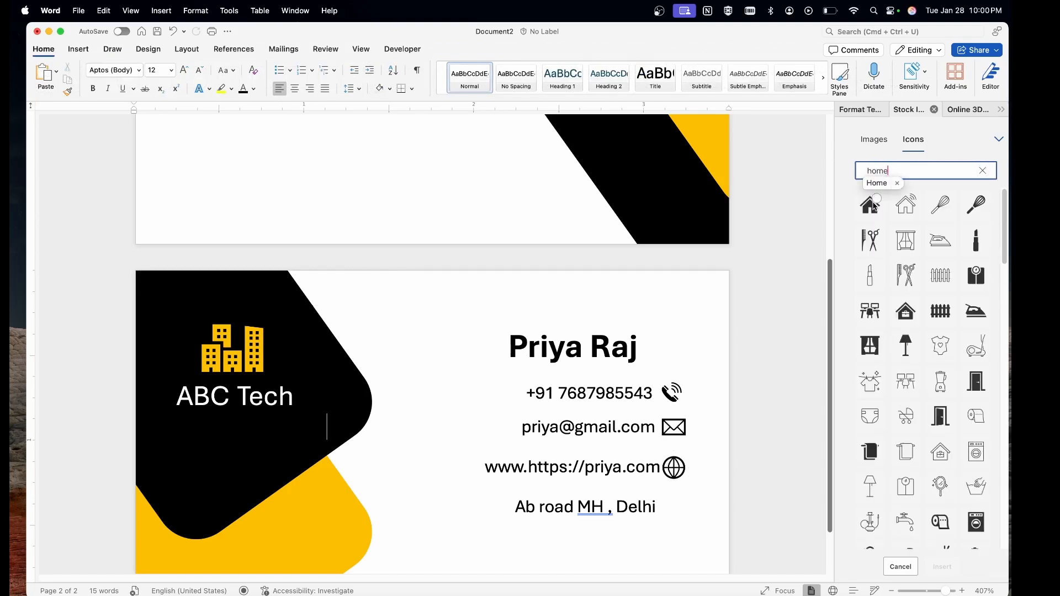
click(868, 211)
click(942, 567)
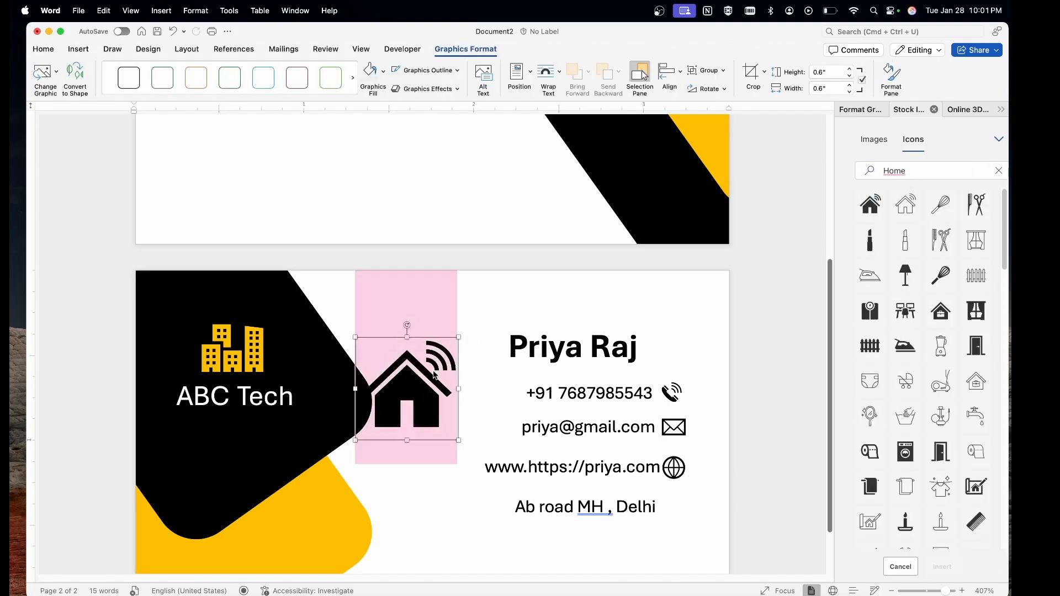
click(546, 76)
click(580, 187)
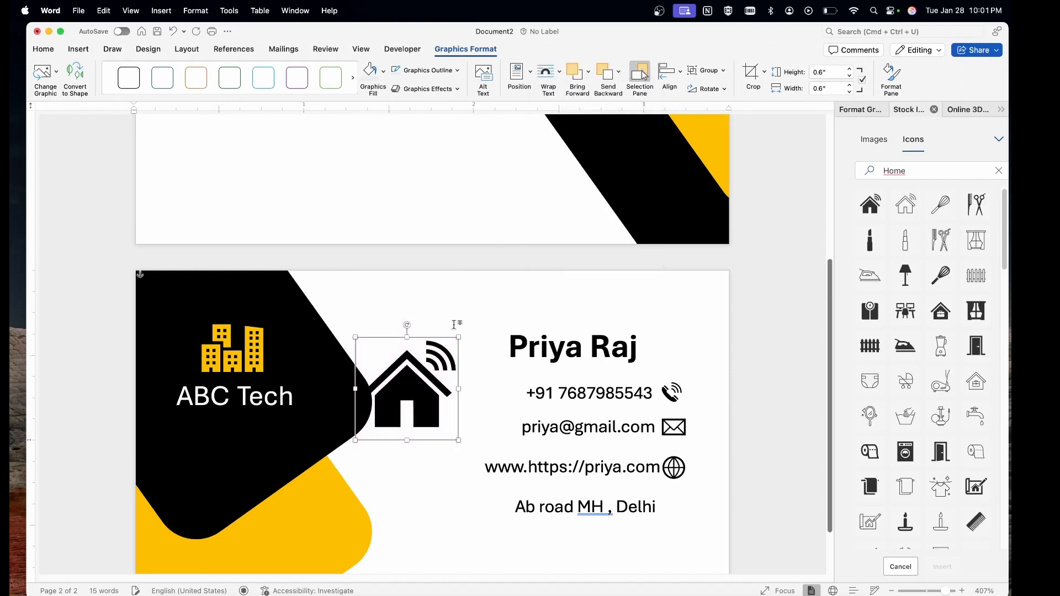
Set the house icon's height to 0.17" and place it after the address line.
click(439, 360)
click(417, 371)
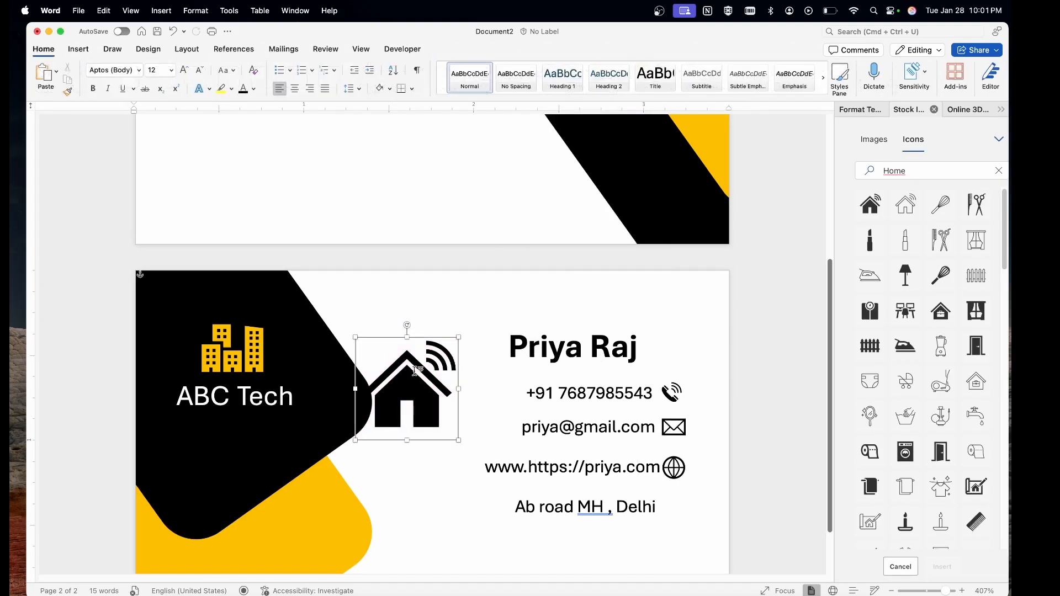
click(828, 72)
key(BackSpace)
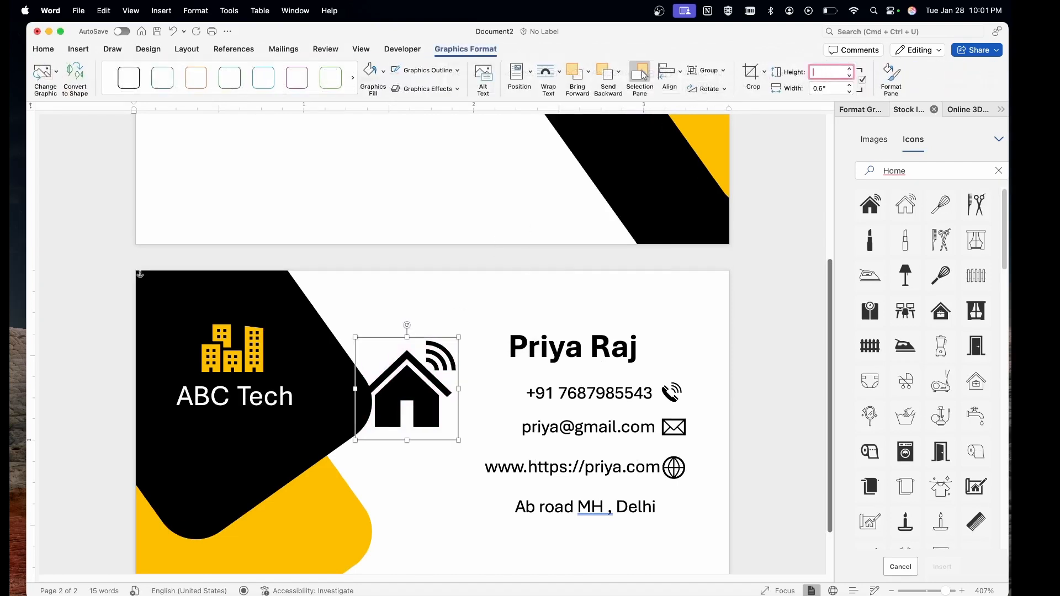
key(Return)
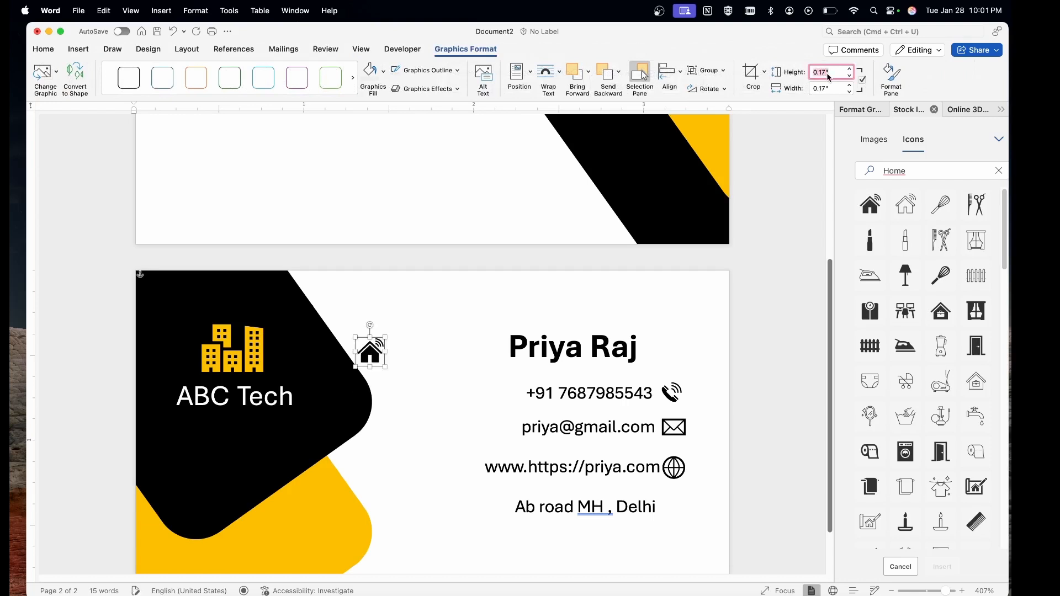
drag(376, 357, 676, 515)
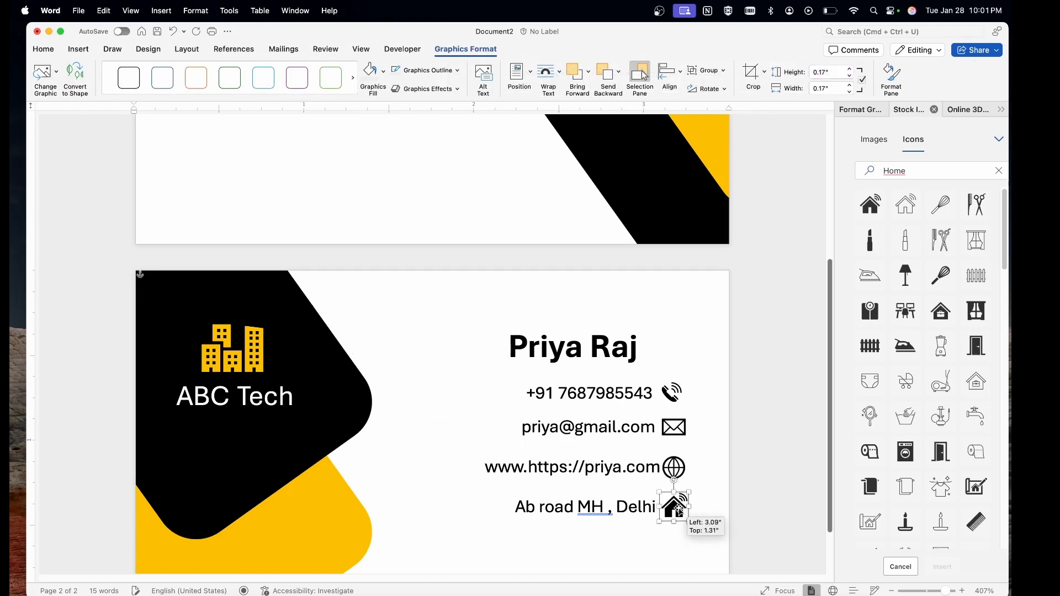
Review the card's back and select the phone icon for adjustment.
click(448, 352)
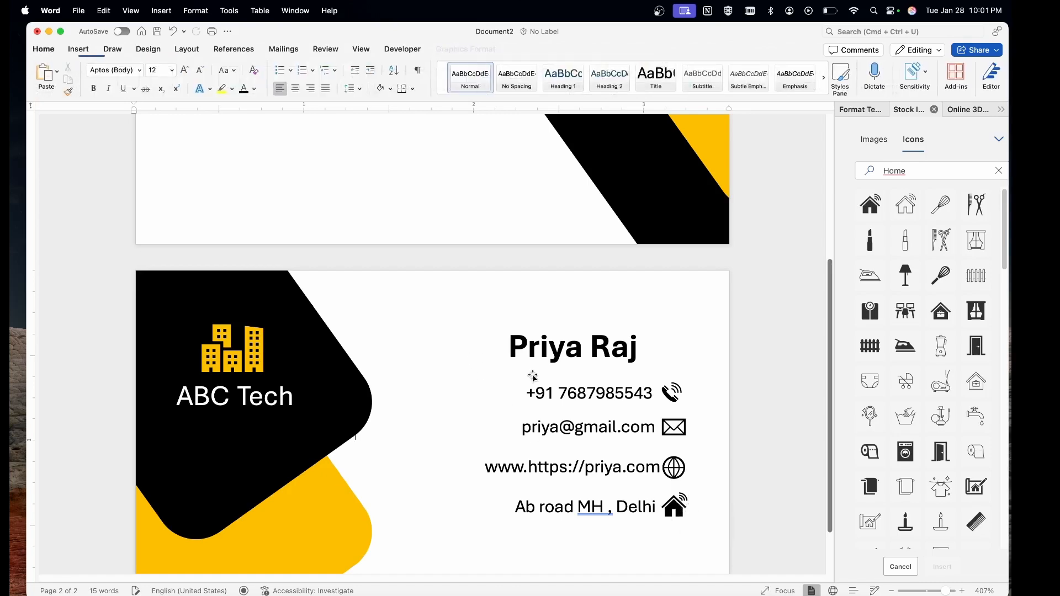
scroll(530, 374, down, 5)
scroll(533, 377, up, 5)
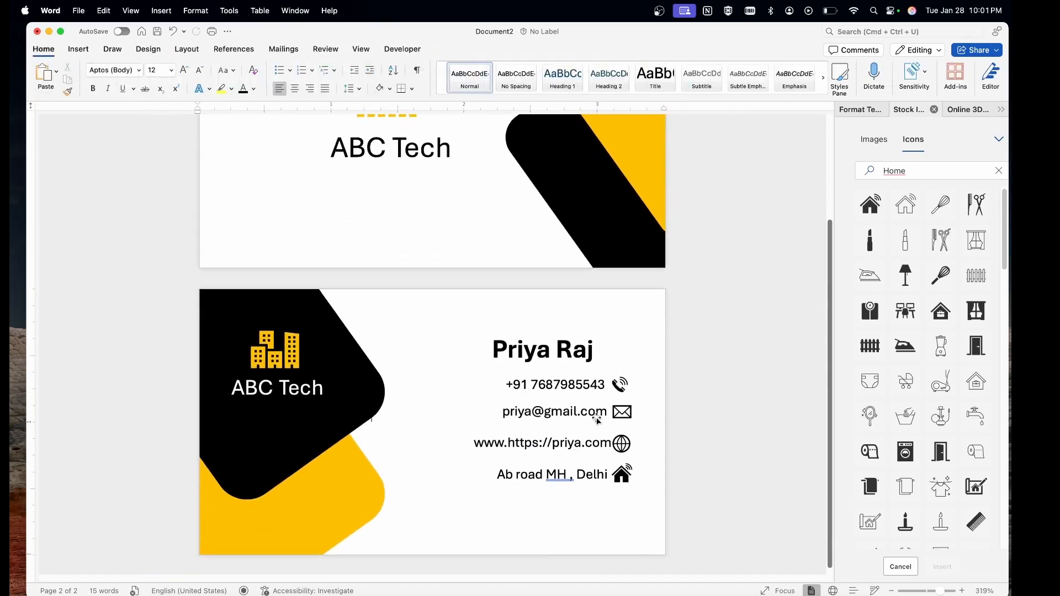
scroll(597, 418, up, 2)
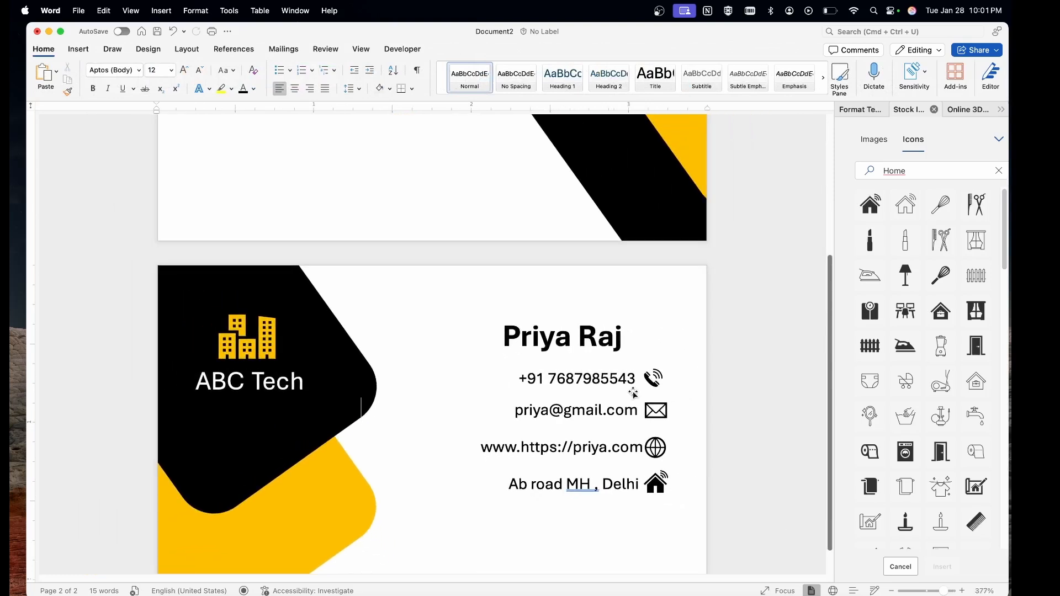
scroll(634, 393, up, 3)
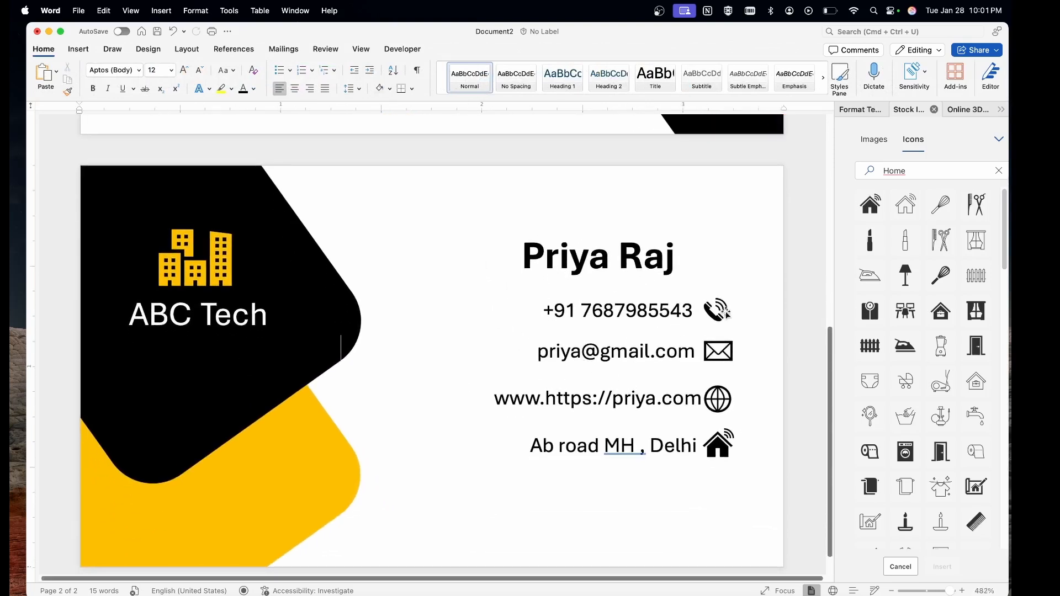
click(716, 311)
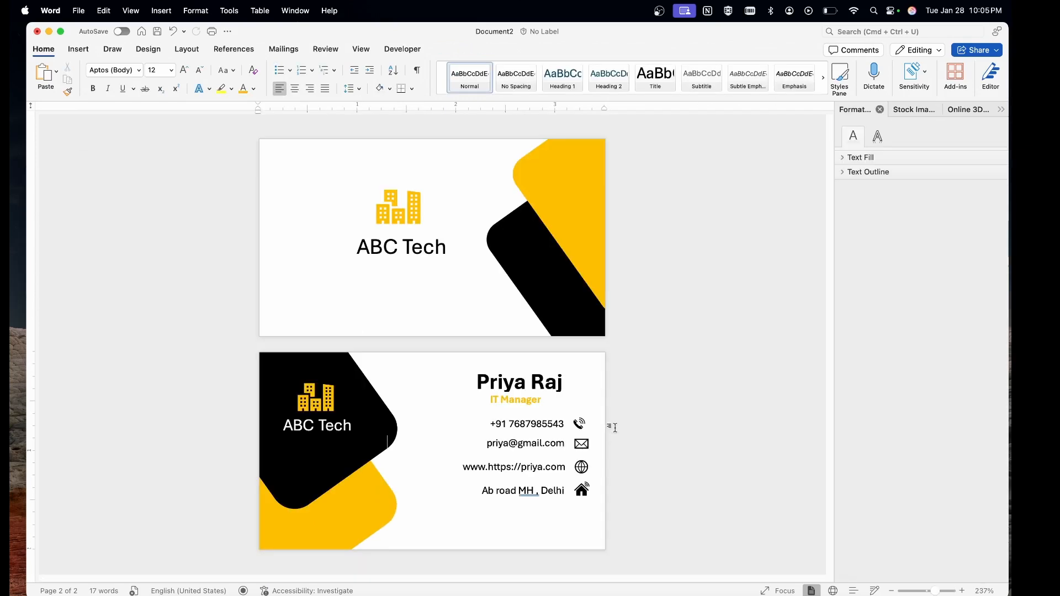
scroll(615, 428, up, 3)
scroll(616, 428, down, 3)
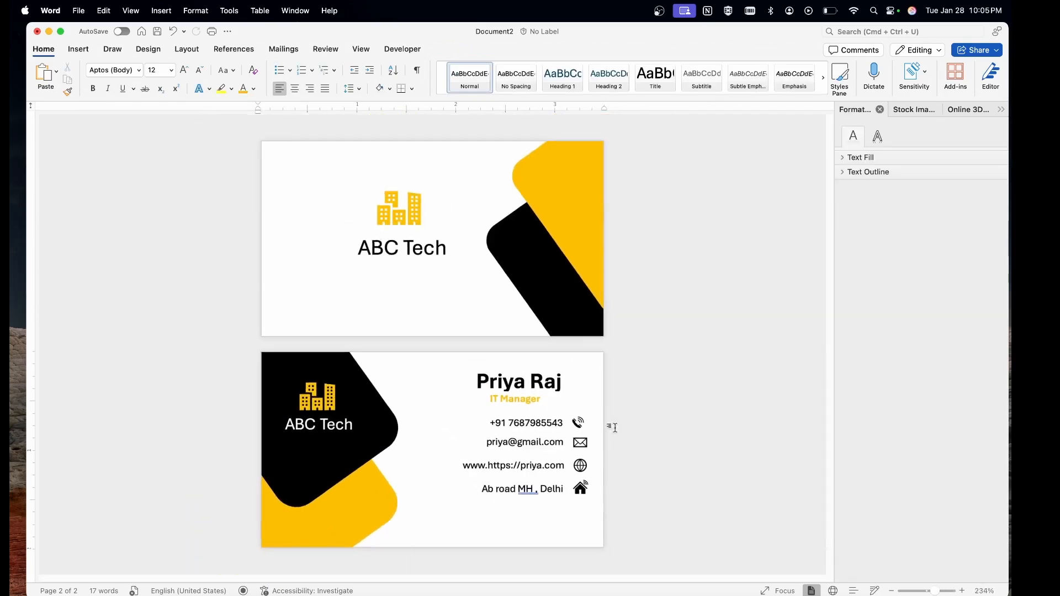